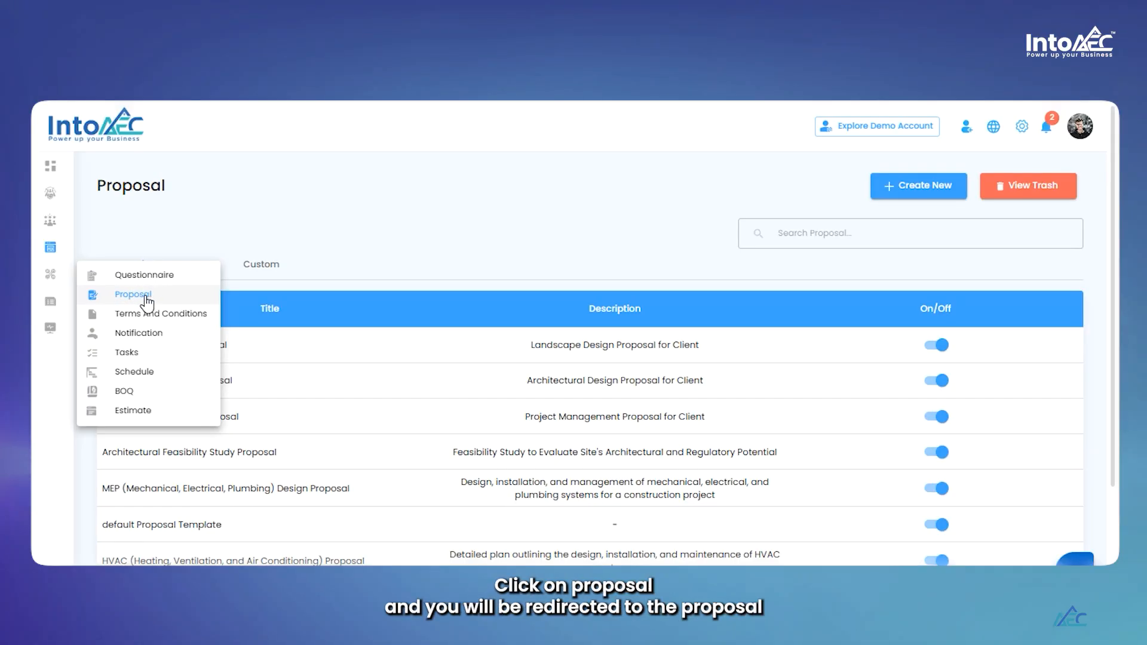
# - Go to the proposal templates and begin a new proposal from scratch
pyautogui.click(147, 299)
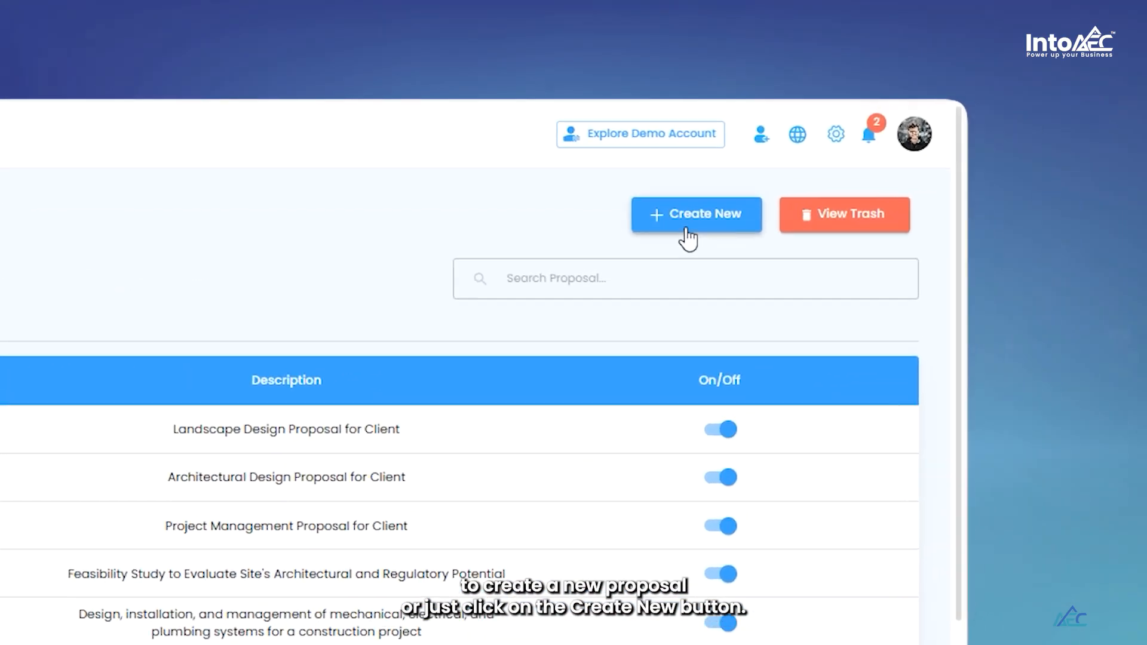
pyautogui.click(693, 235)
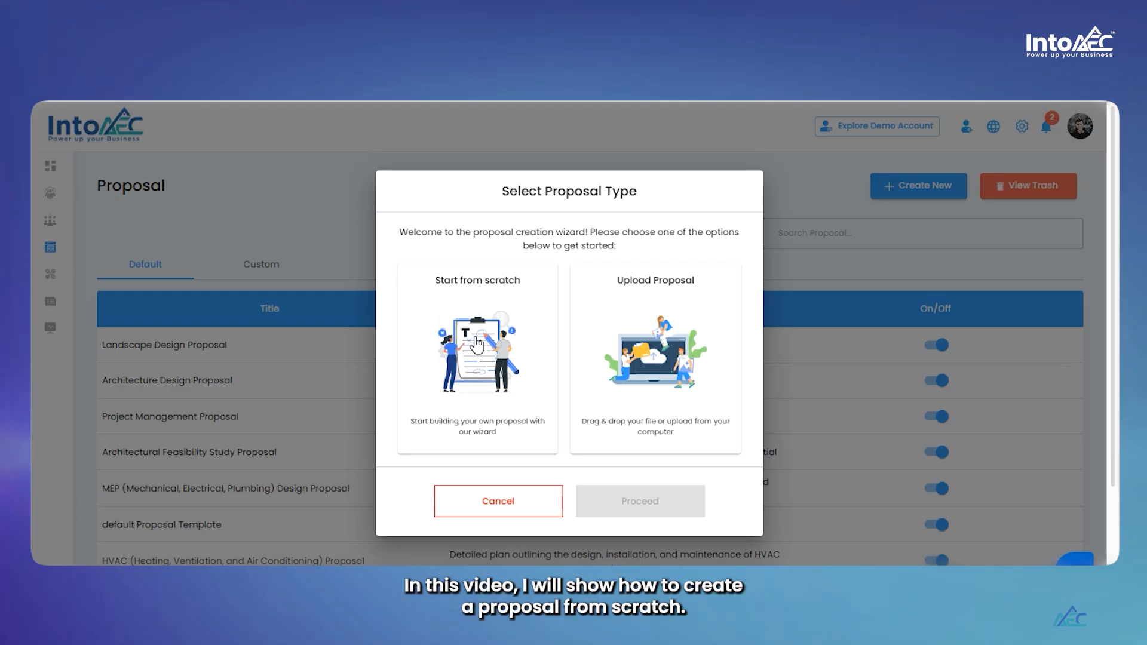
pyautogui.click(477, 340)
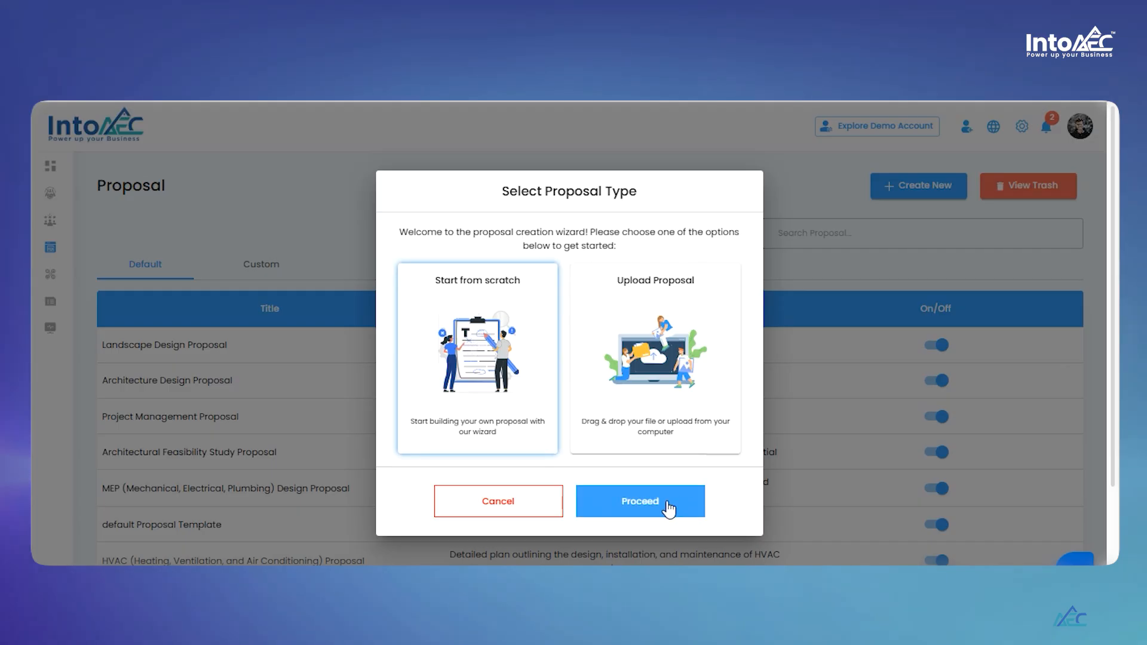
pyautogui.click(647, 504)
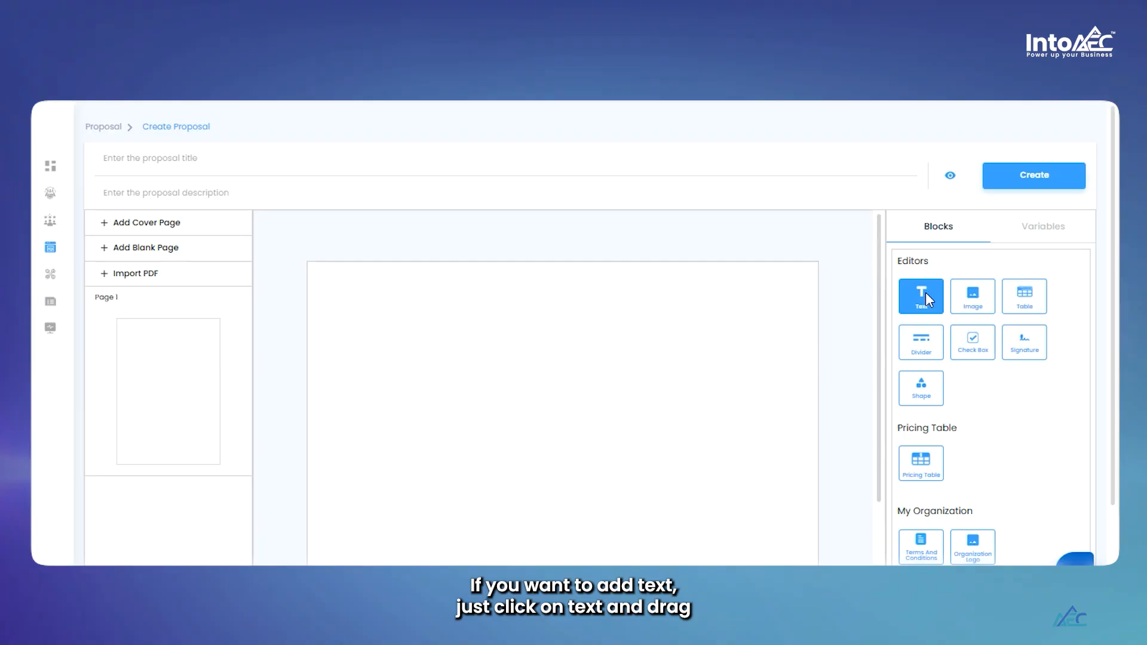
# - Add a text block at the head of page 1 reading "Project Management Proposal"
pyautogui.moveTo(923, 292); pyautogui.dragTo(350, 305)
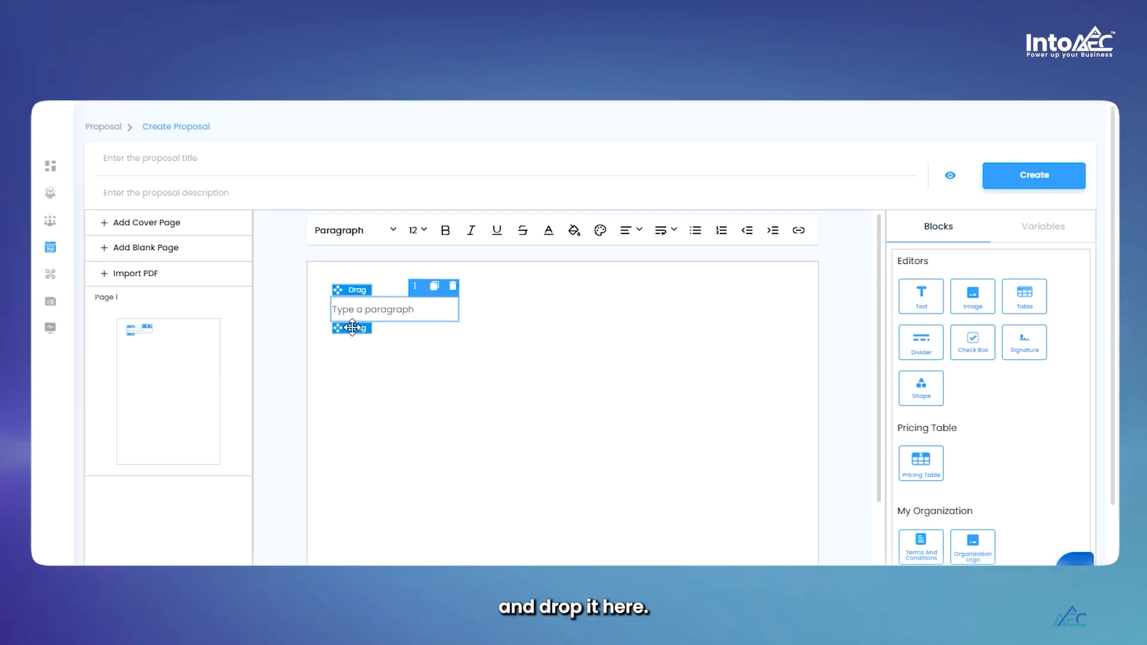
pyautogui.click(375, 294)
pyautogui.write('Pro')
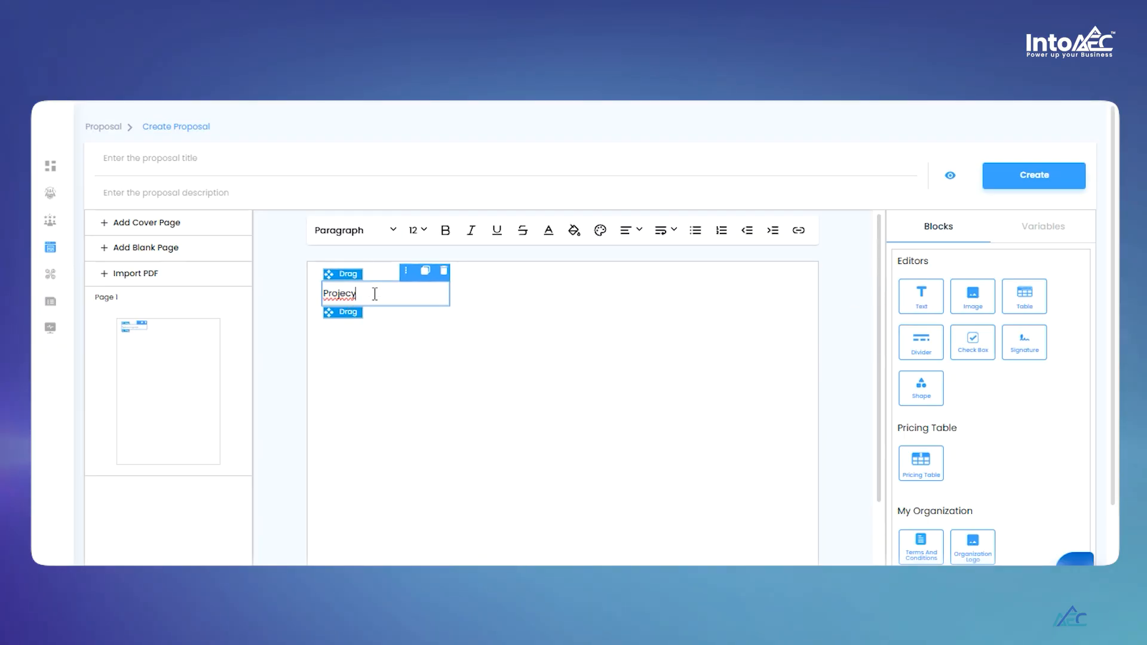
pyautogui.write('ject Management Proposal')
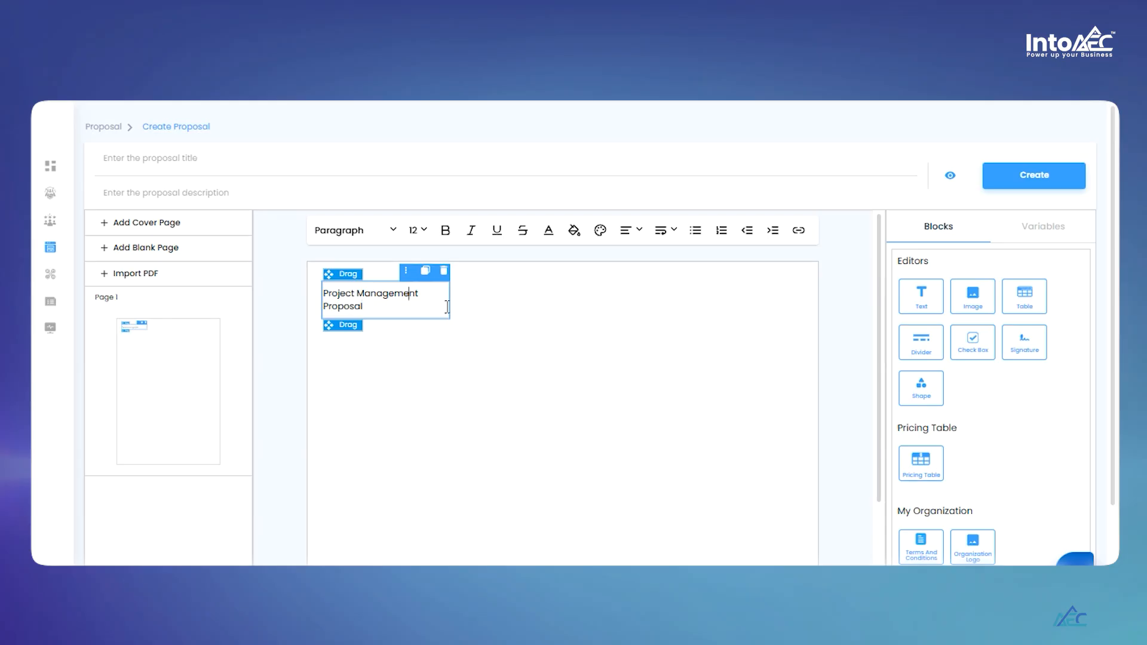
# - Format the "Project Management Proposal" text as Heading 1 and widen its block to fit on two lines
pyautogui.hotkey('ctrl', 'a')
pyautogui.click(356, 239)
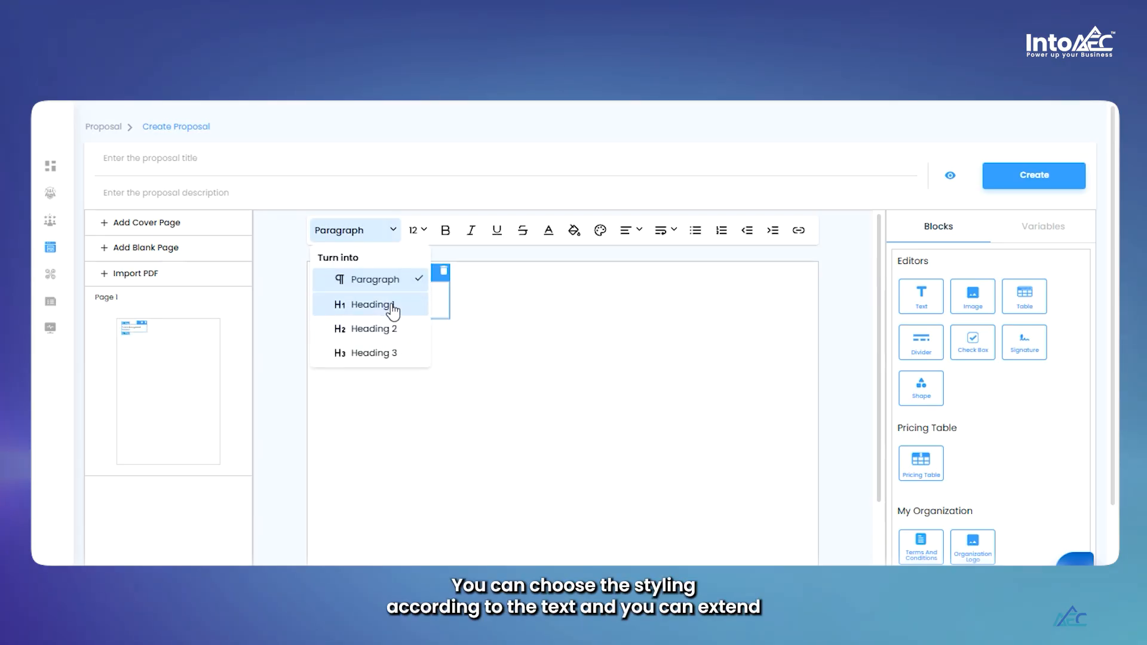
pyautogui.click(376, 306)
pyautogui.moveTo(452, 333); pyautogui.dragTo(627, 312)
pyautogui.click(361, 302)
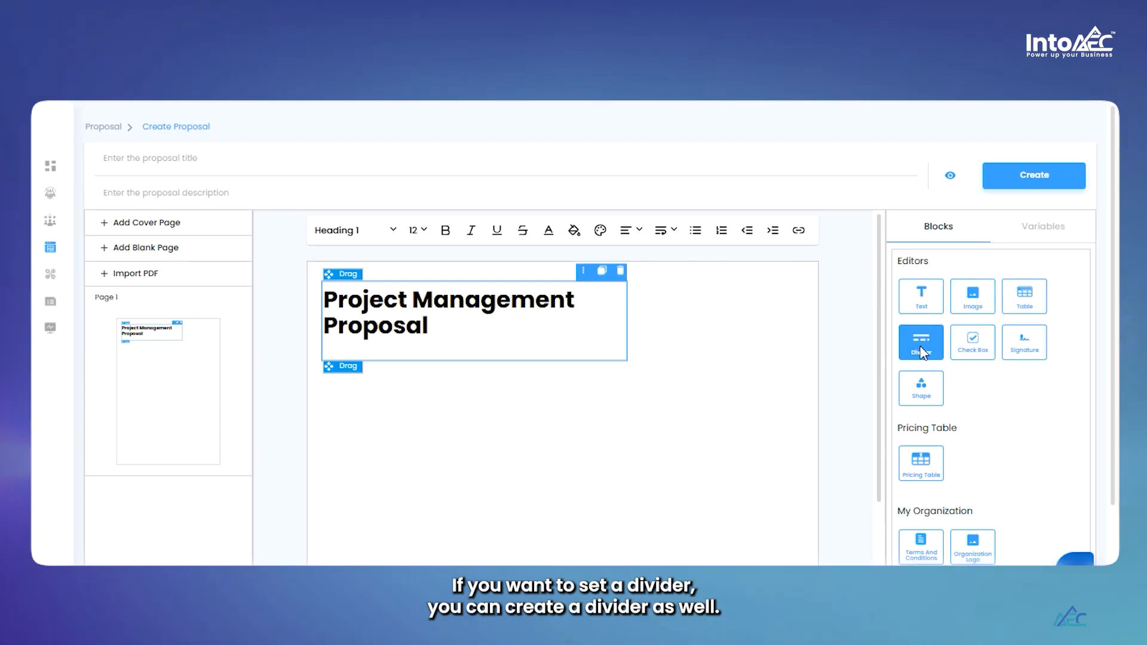
# - Add a divider beneath the heading and switch it to a horizontal line
pyautogui.moveTo(923, 352); pyautogui.dragTo(801, 384)
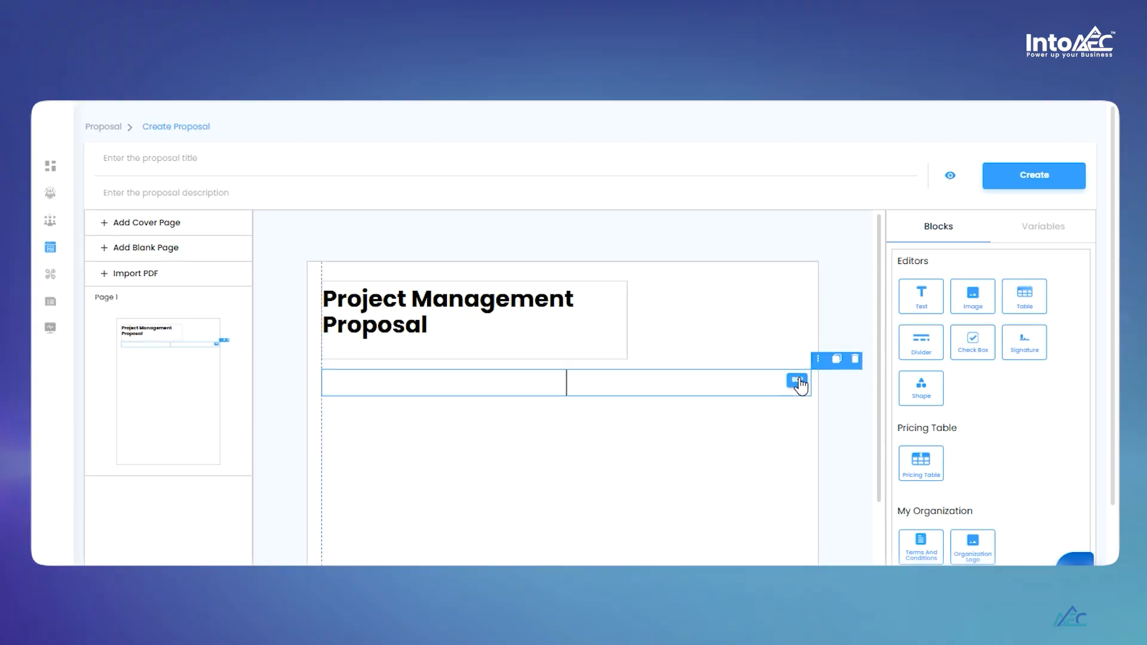
pyautogui.click(796, 383)
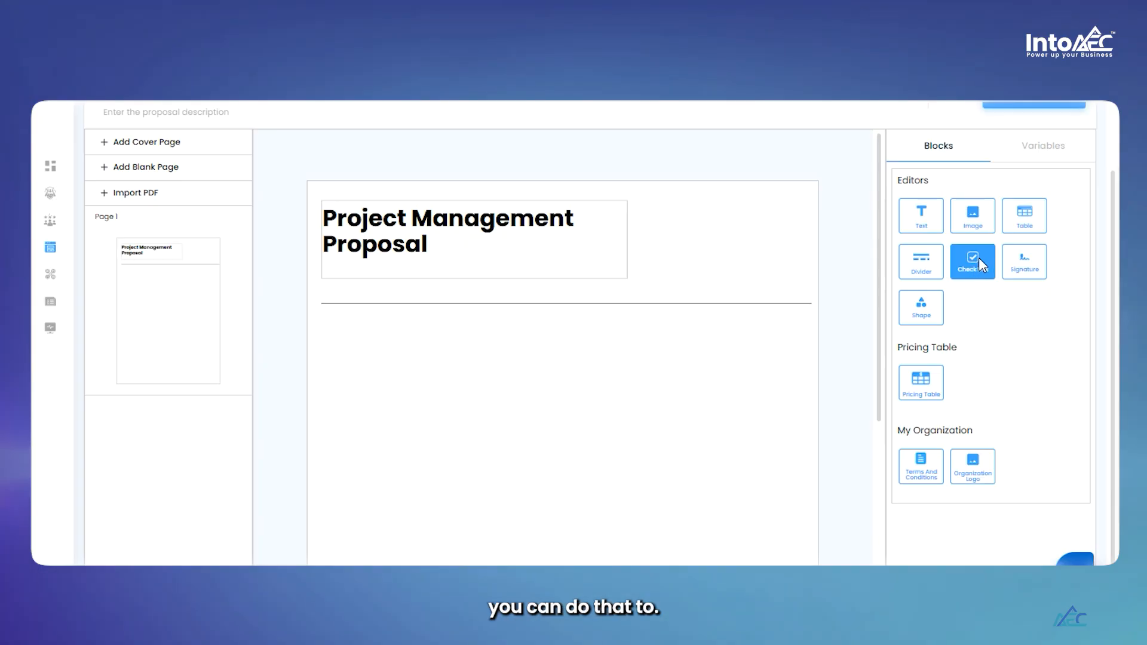
# - Add two check boxes below the divider, one under the other, labelled "Yes" and "No"
pyautogui.moveTo(979, 257); pyautogui.dragTo(339, 351)
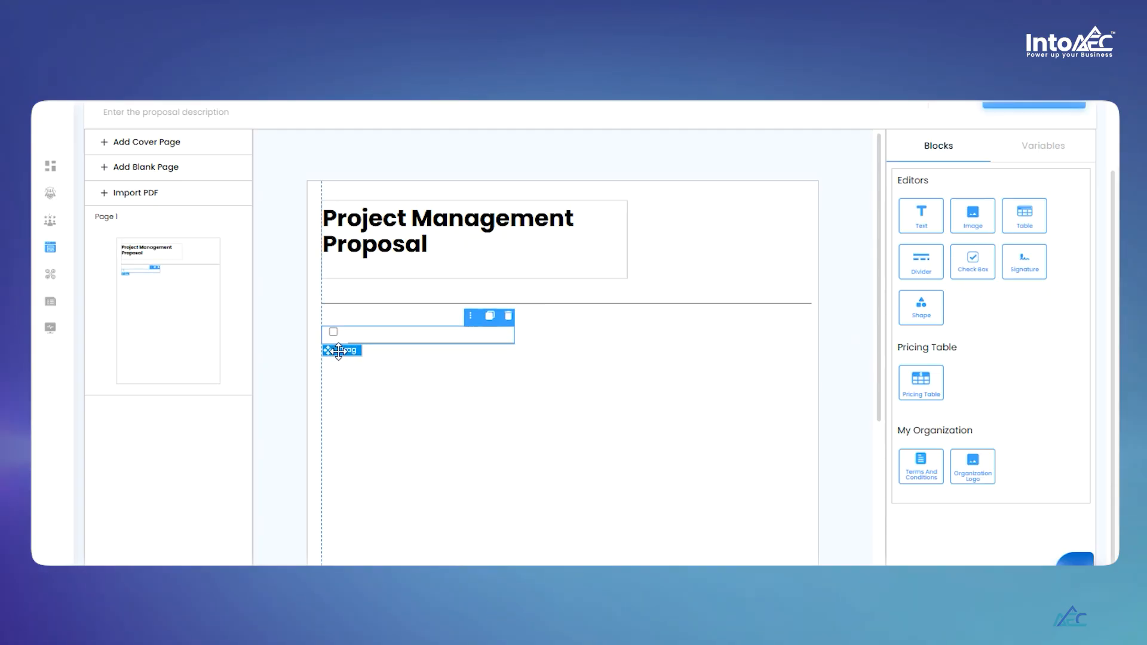
pyautogui.click(382, 335)
pyautogui.moveTo(972, 261); pyautogui.dragTo(351, 381)
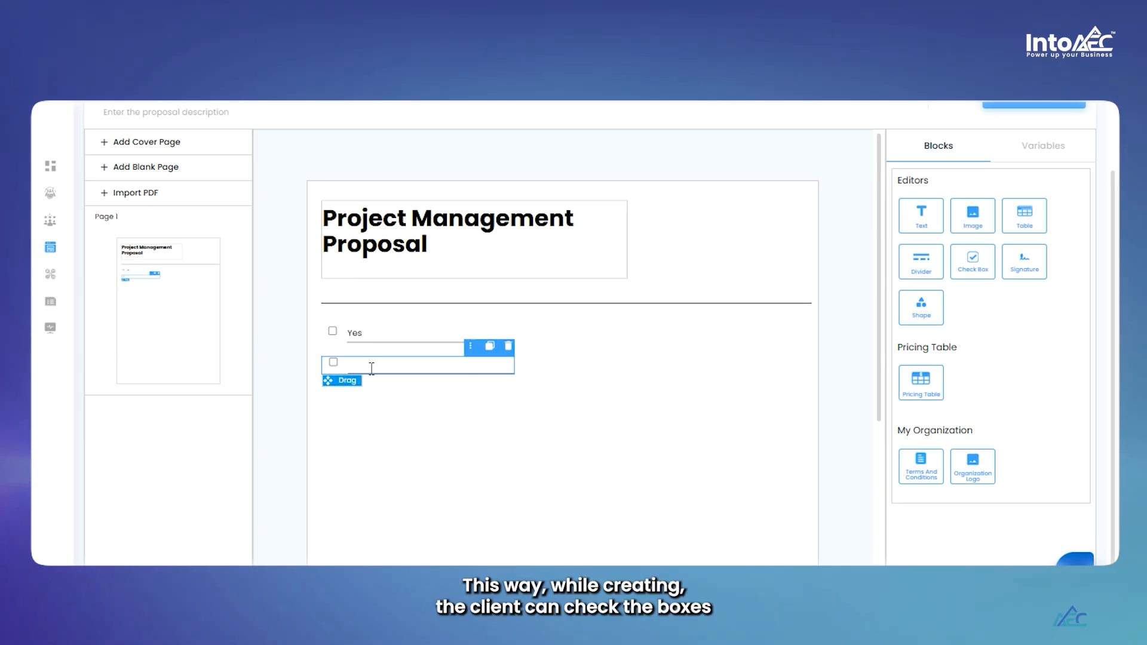
pyautogui.click(374, 366)
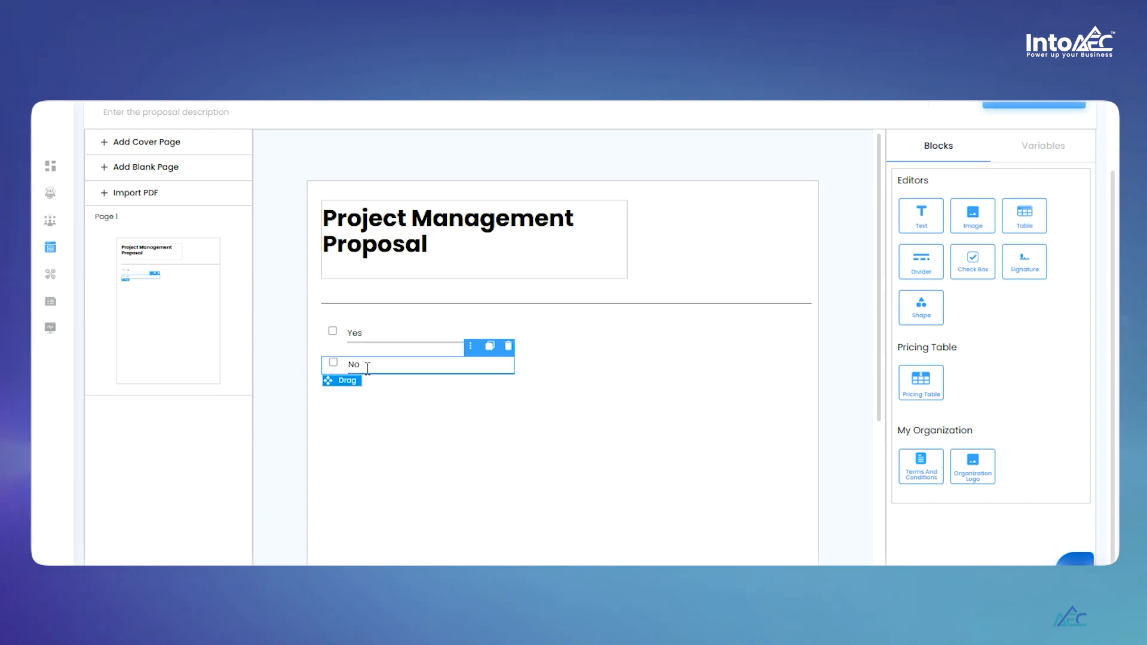
pyautogui.click(613, 390)
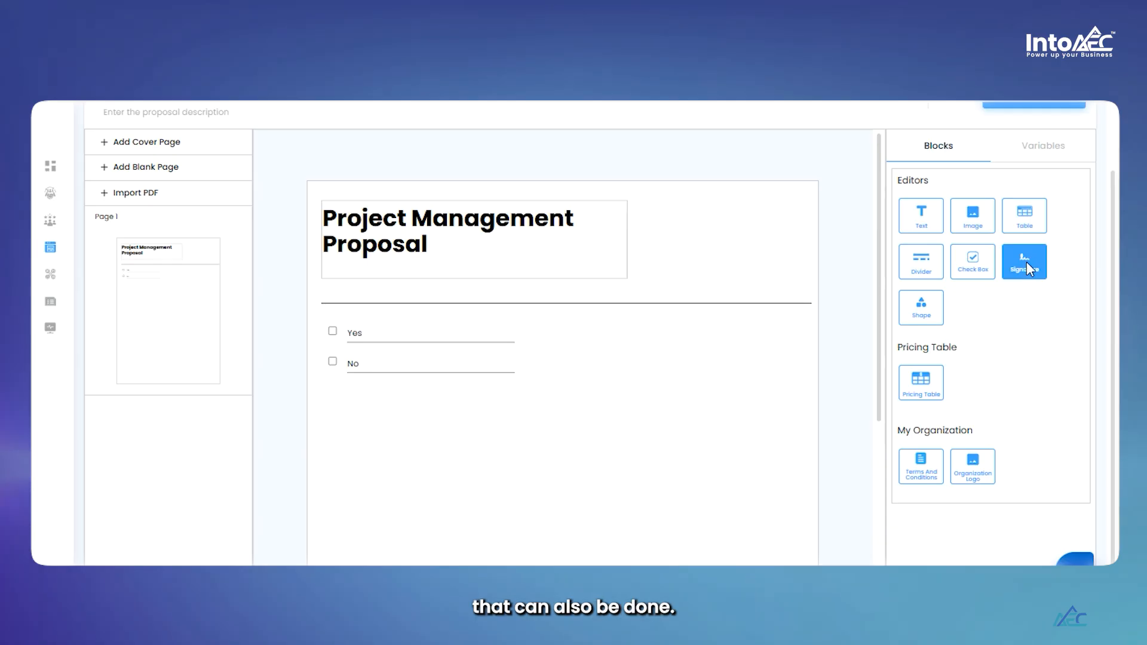
# - Insert a signature block of the Architect Signature type beneath the "No" check box
pyautogui.moveTo(1027, 270)
pyautogui.mouseDown()
pyautogui.moveTo(616, 470)
pyautogui.moveTo(359, 402)
pyautogui.mouseUp()
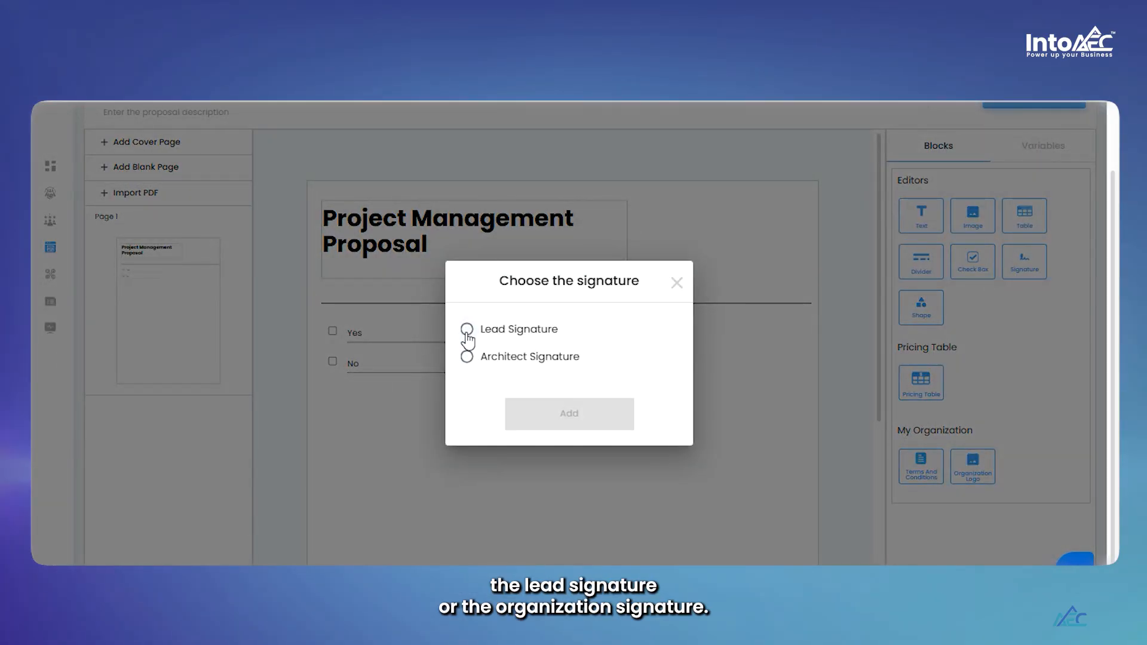
pyautogui.click(467, 357)
pyautogui.click(570, 414)
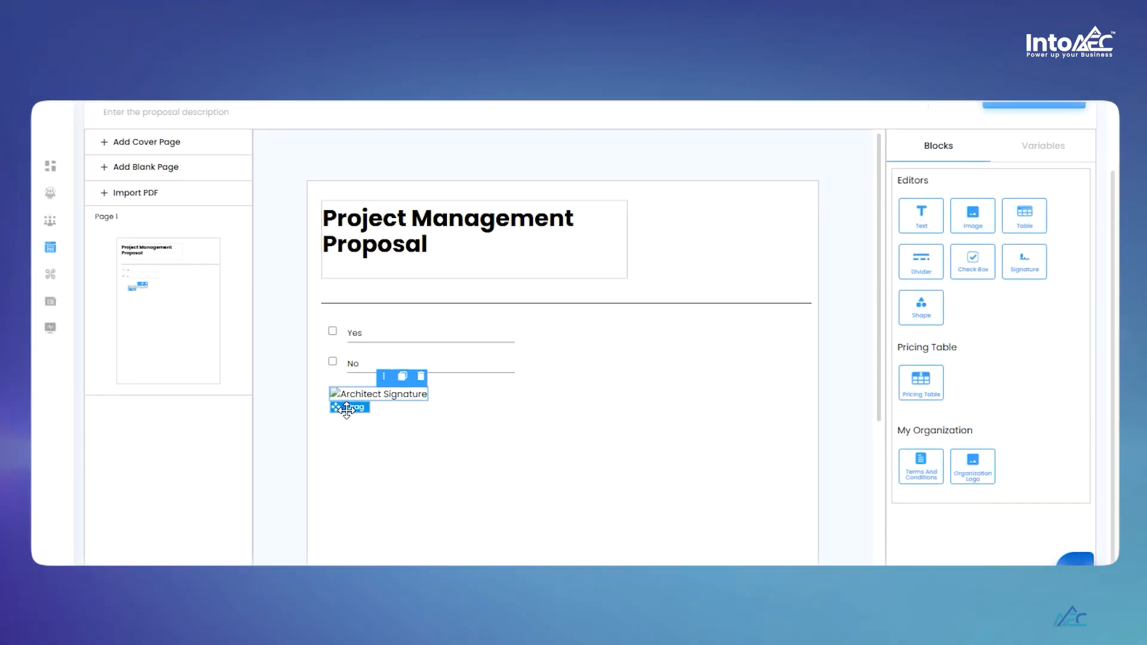
# - Add a square shape below the architect signature and align its edge with the signature block
pyautogui.scroll(-4, 853, 392)
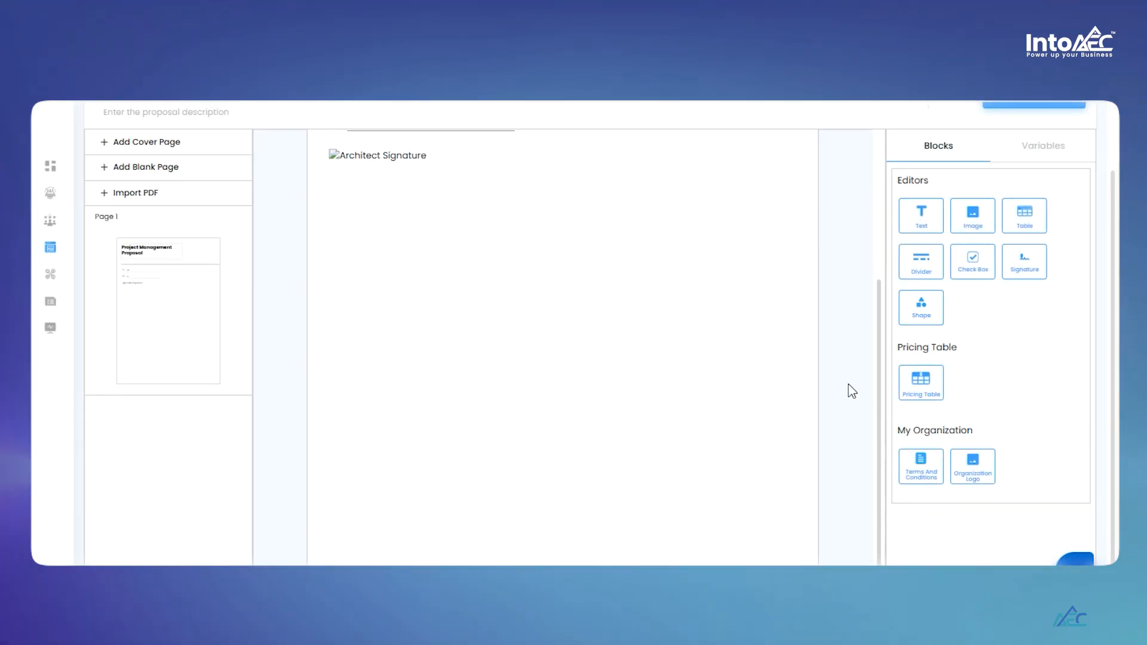
pyautogui.scroll(-2, 853, 391)
pyautogui.scroll(2, 853, 311)
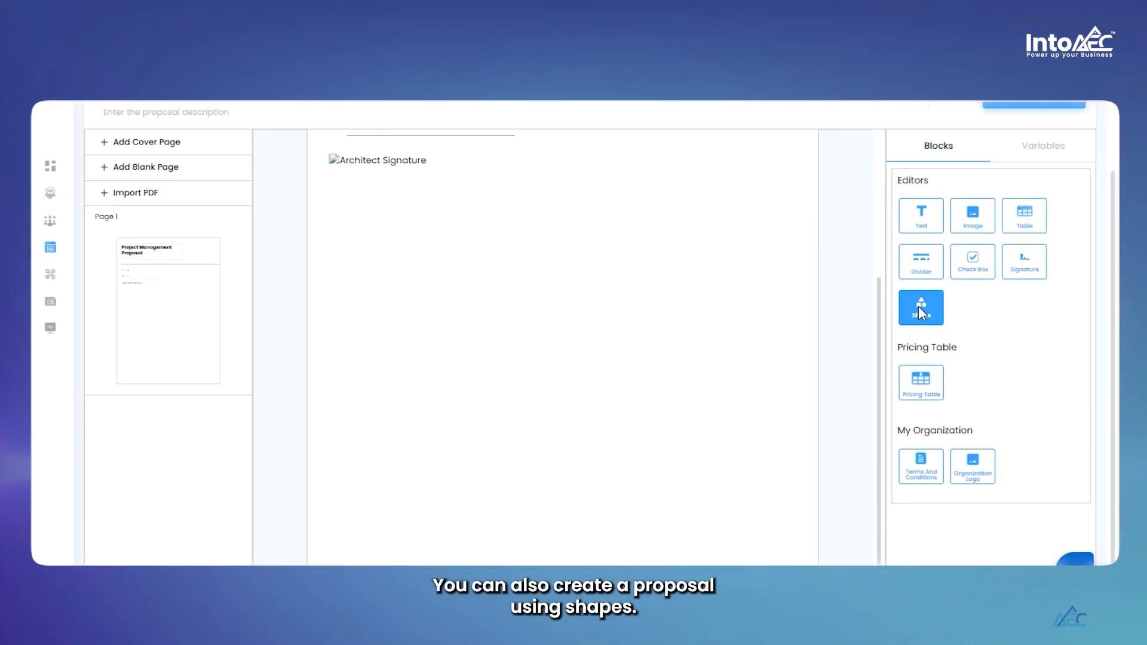
pyautogui.moveTo(479, 278); pyautogui.dragTo(363, 216)
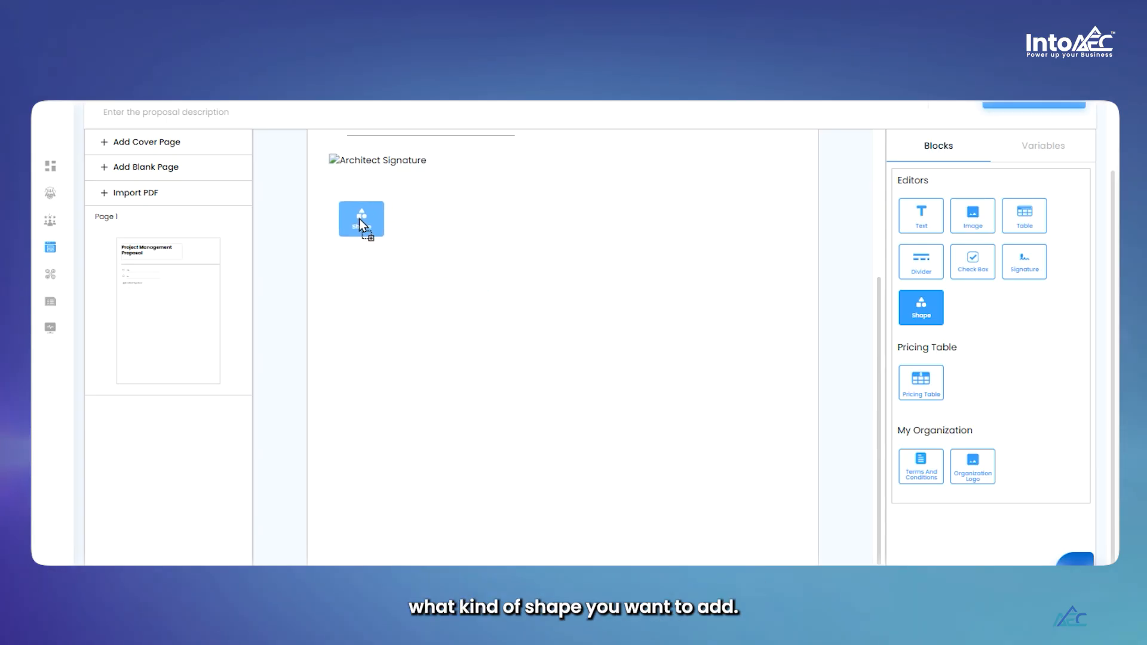
pyautogui.moveTo(360, 218); pyautogui.dragTo(359, 218)
pyautogui.moveTo(383, 356); pyautogui.dragTo(361, 337)
pyautogui.scroll(1, 412, 326)
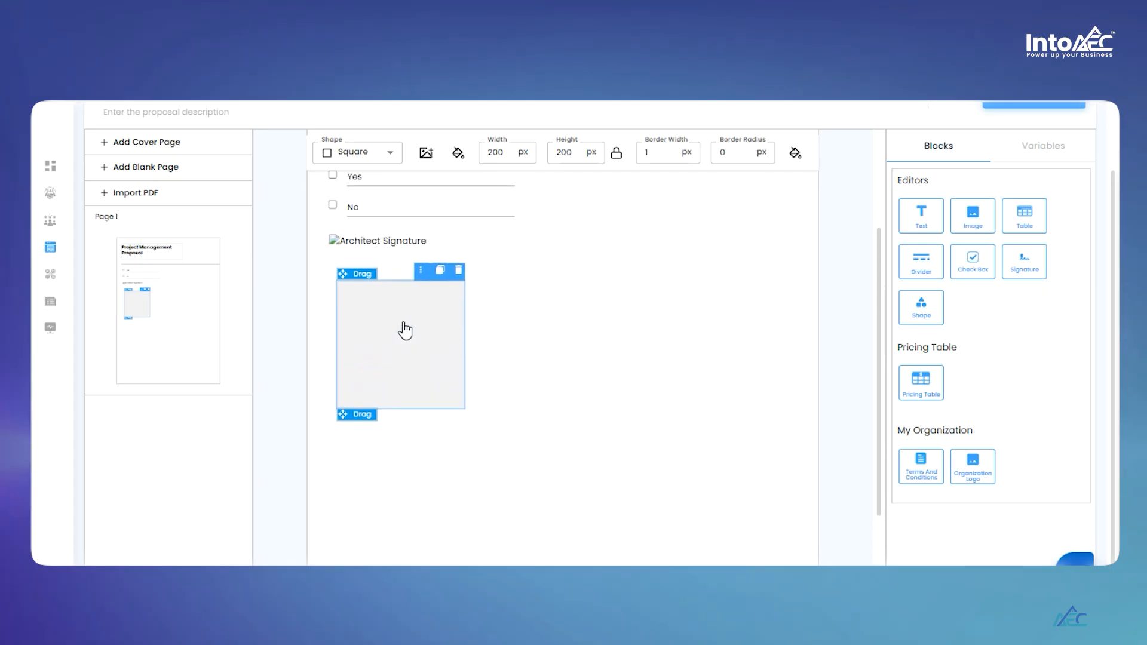
pyautogui.moveTo(359, 415); pyautogui.dragTo(351, 405)
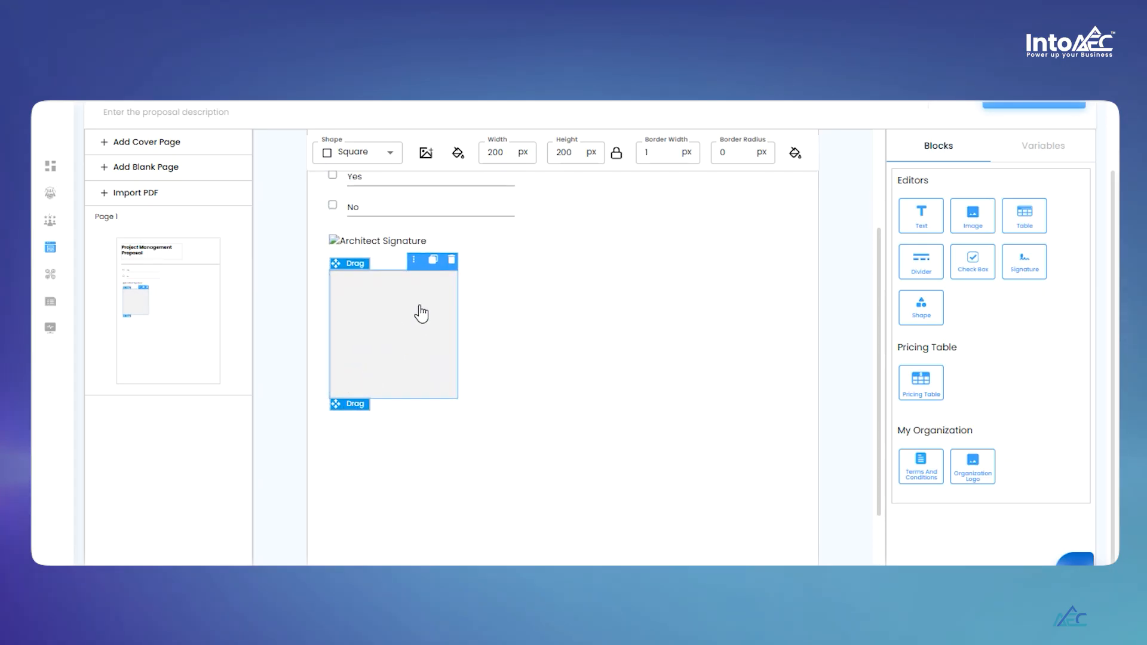
# - Try the new shape as a circle and as a triangle, and return it to a square
pyautogui.click(391, 155)
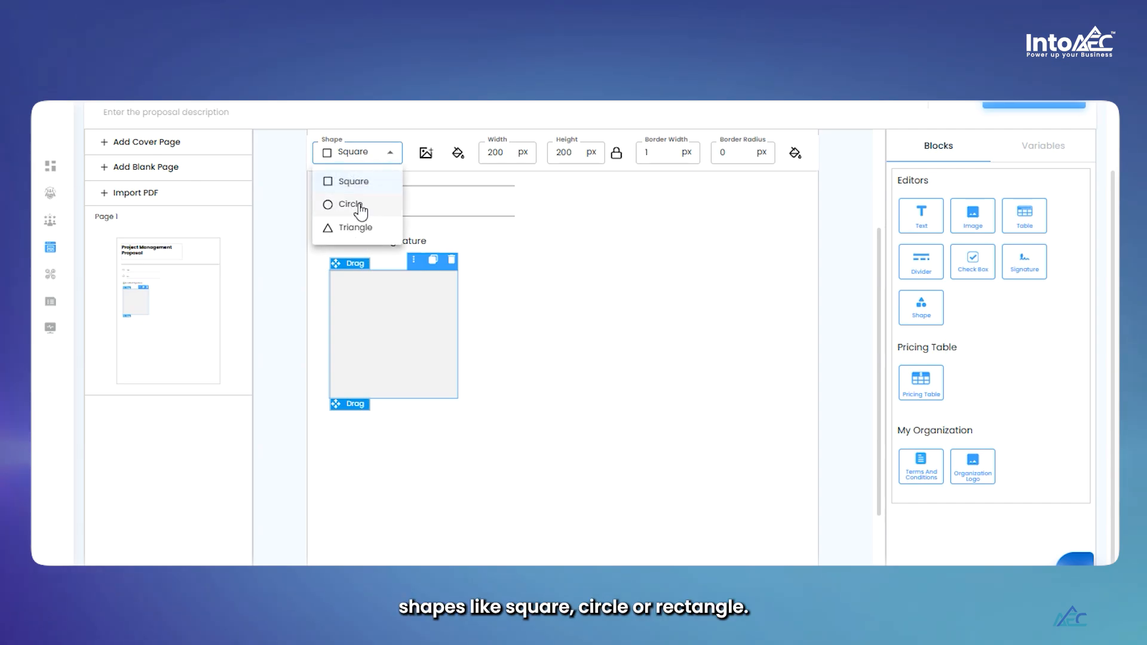
pyautogui.click(359, 205)
pyautogui.click(360, 151)
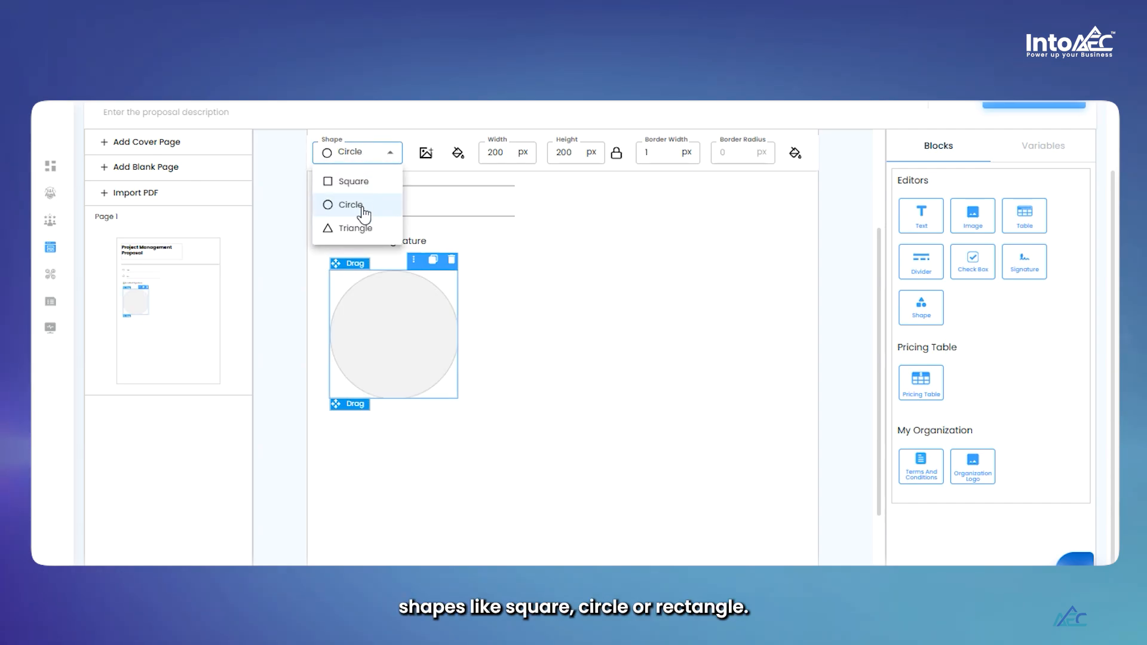
pyautogui.click(356, 227)
pyautogui.click(385, 153)
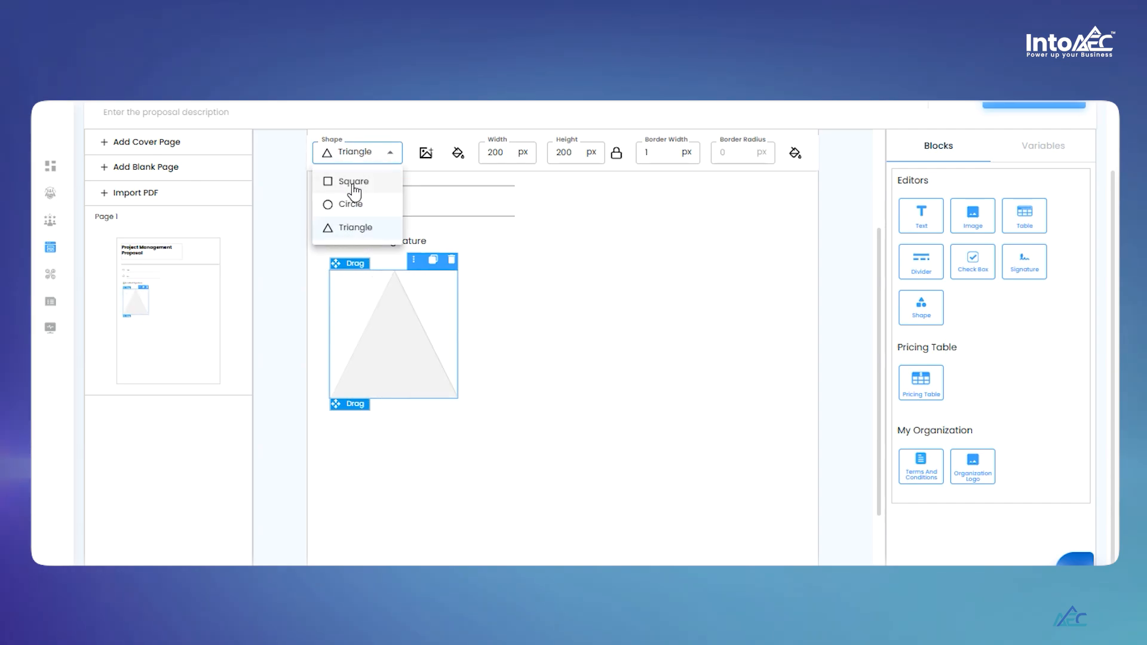
pyautogui.click(354, 181)
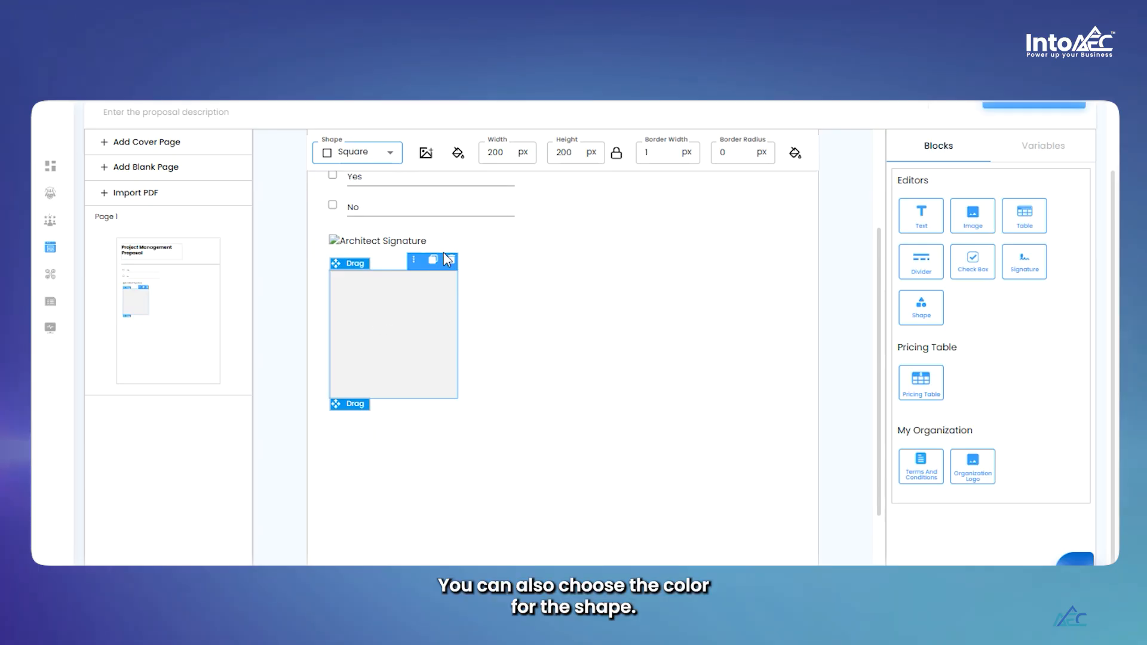
# - Change the square's fill to a bright orange-red colour
pyautogui.click(459, 154)
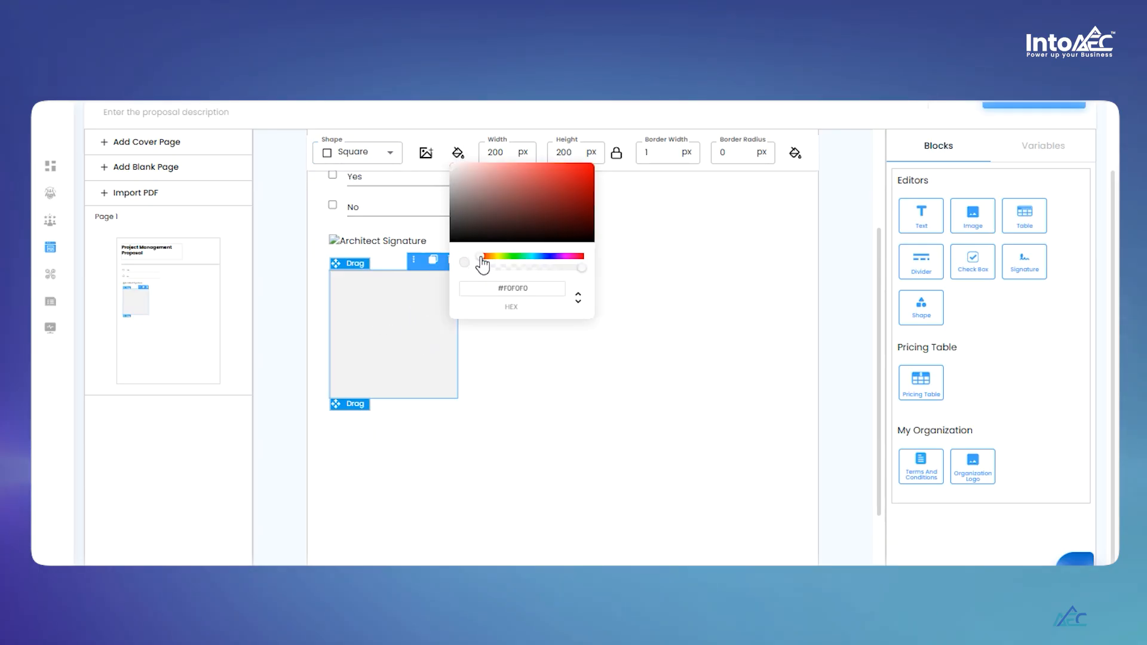
pyautogui.moveTo(482, 258)
pyautogui.mouseDown()
pyautogui.moveTo(508, 258)
pyautogui.moveTo(481, 259)
pyautogui.mouseUp()
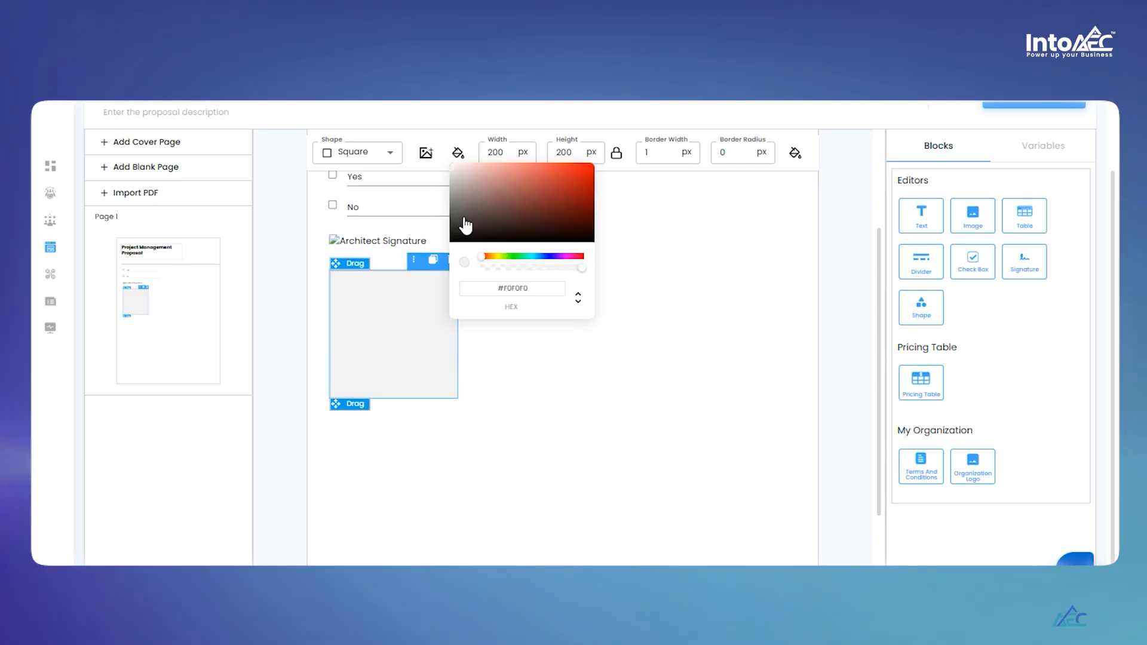
pyautogui.click(584, 172)
pyautogui.click(577, 165)
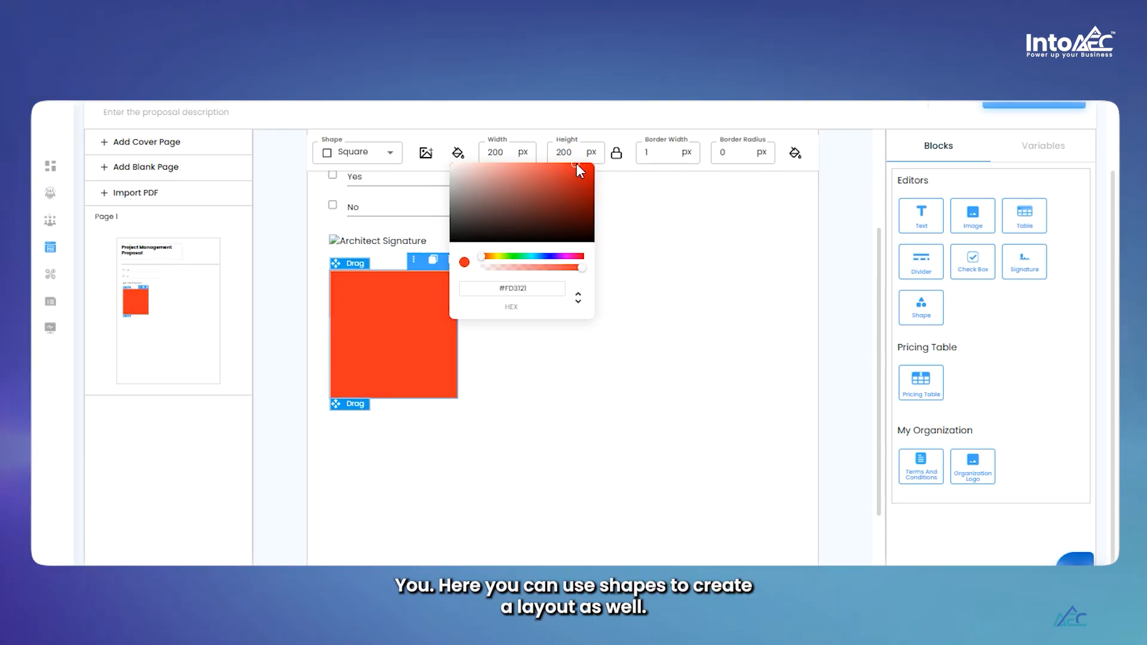
pyautogui.click(650, 213)
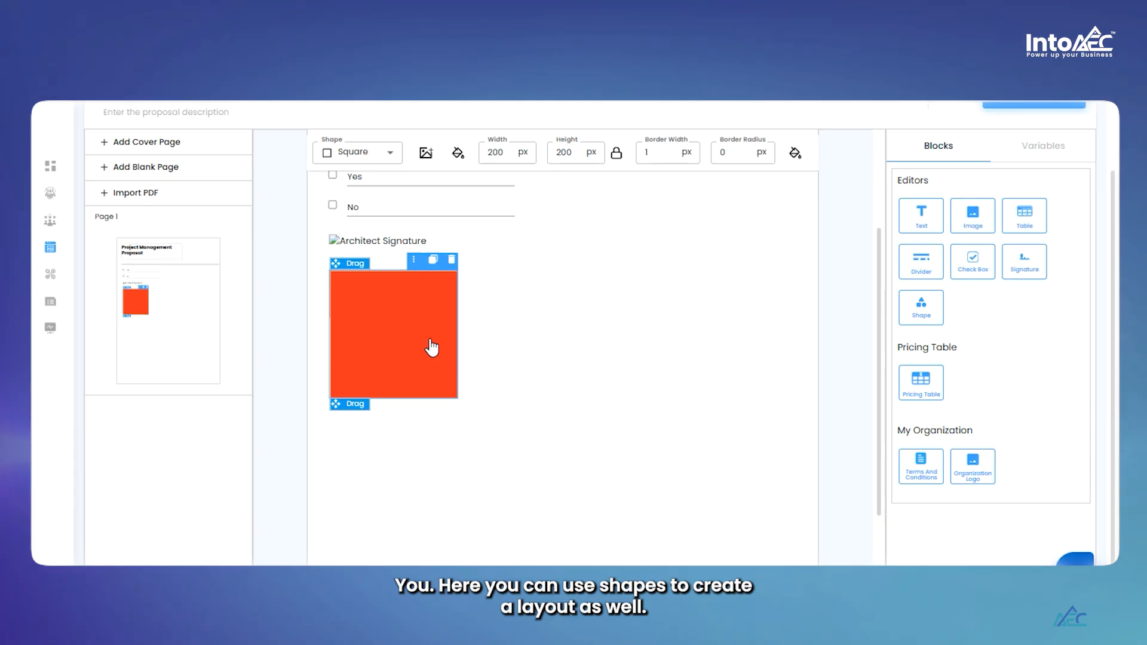
# - Unlock the square's width-to-height ratio and set its border radius to 2 px
pyautogui.click(617, 155)
pyautogui.doubleClick(507, 151)
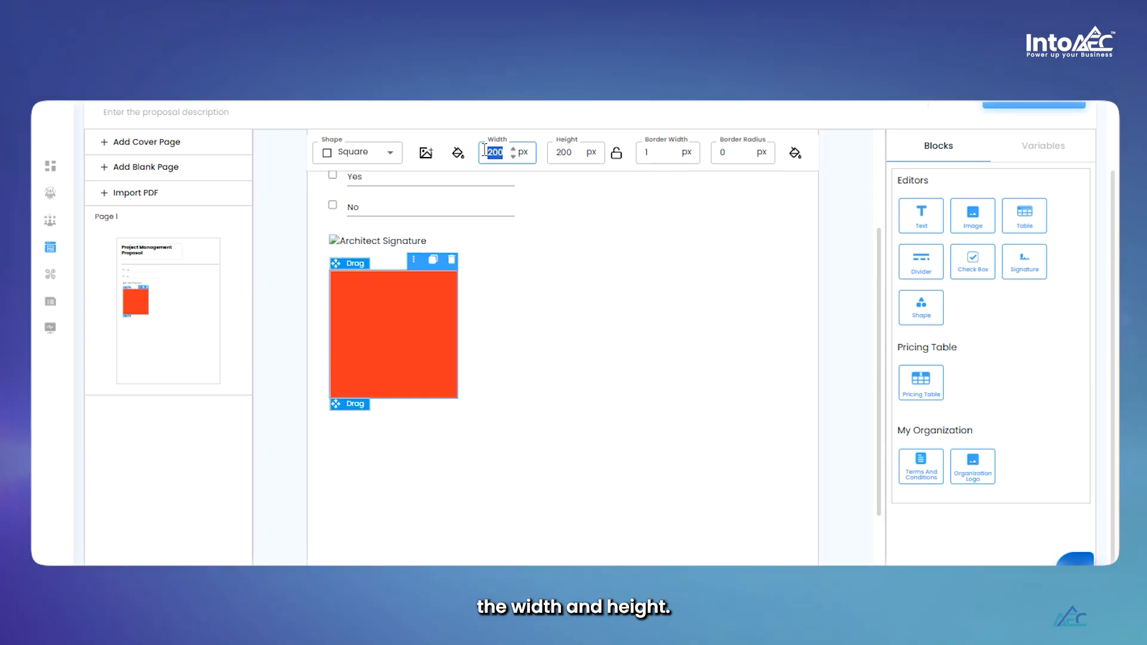
pyautogui.scroll(-1, 851, 236)
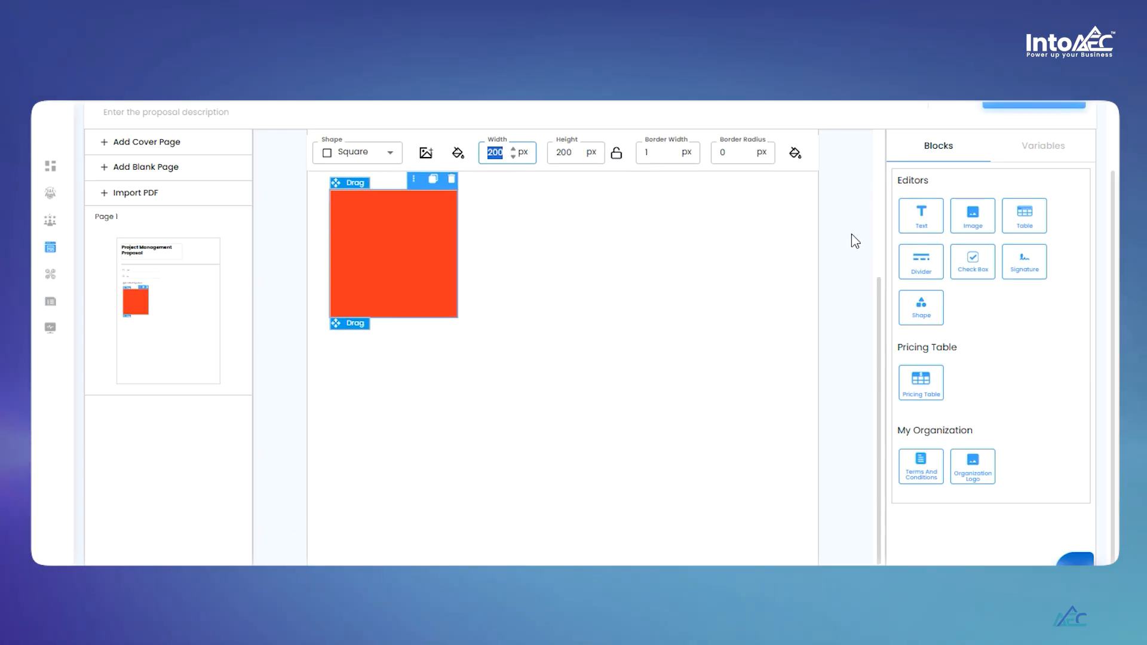
pyautogui.scroll(3, 752, 214)
pyautogui.scroll(-1, 725, 167)
pyautogui.doubleClick(721, 152)
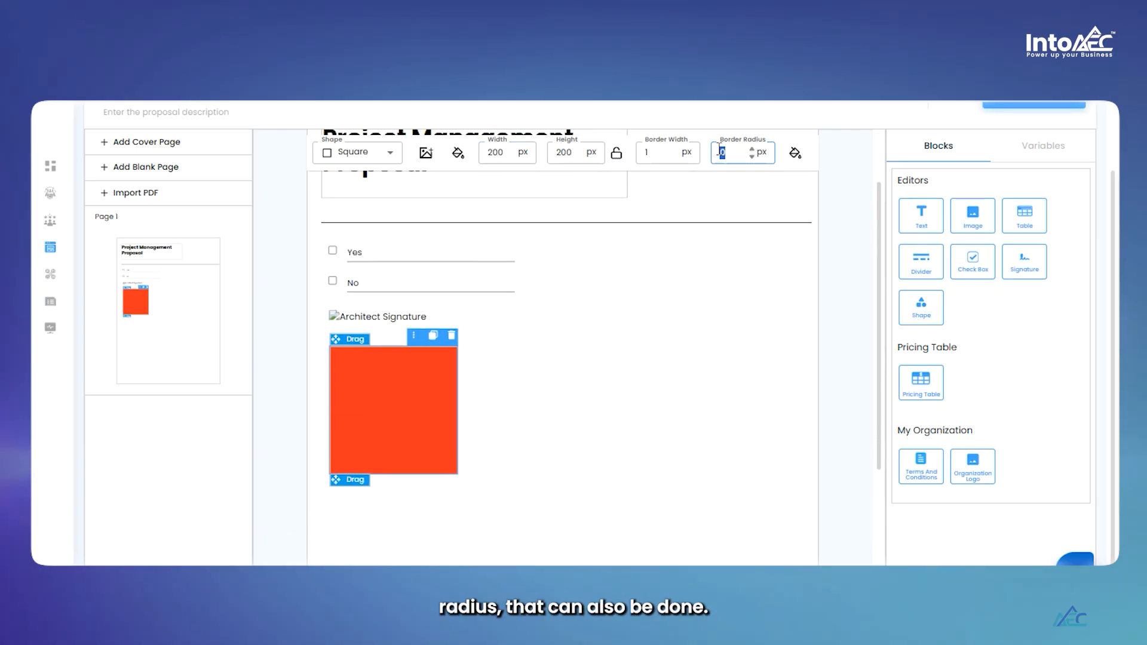
pyautogui.write('2')
# - Duplicate the square shape below the architect signature
pyautogui.click(440, 410)
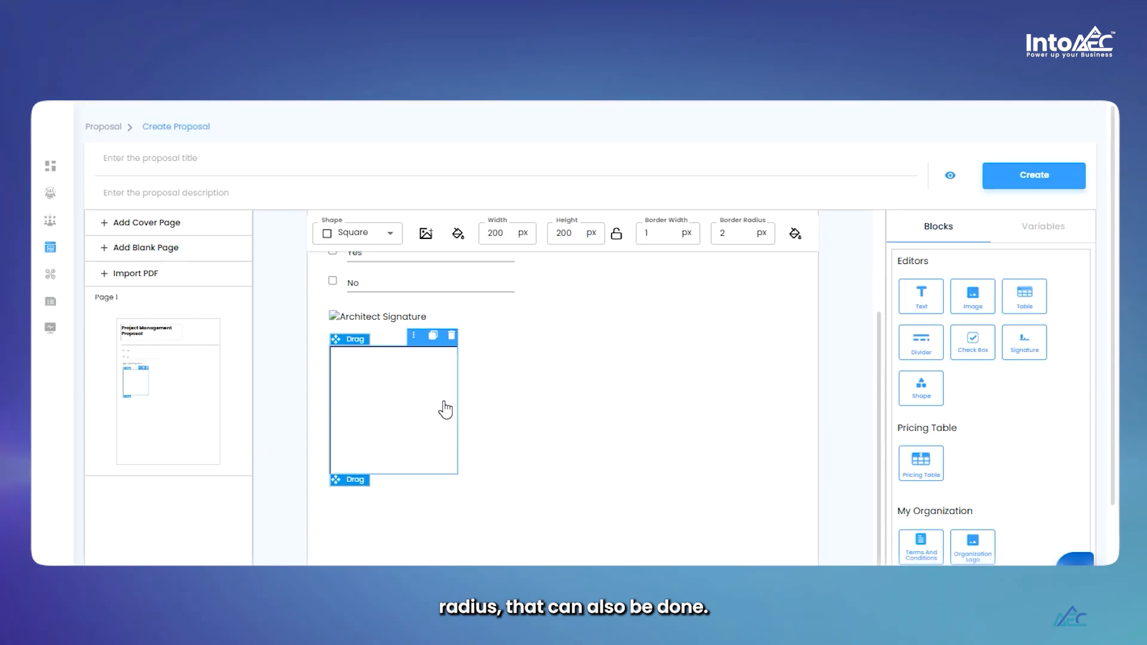
pyautogui.click(433, 335)
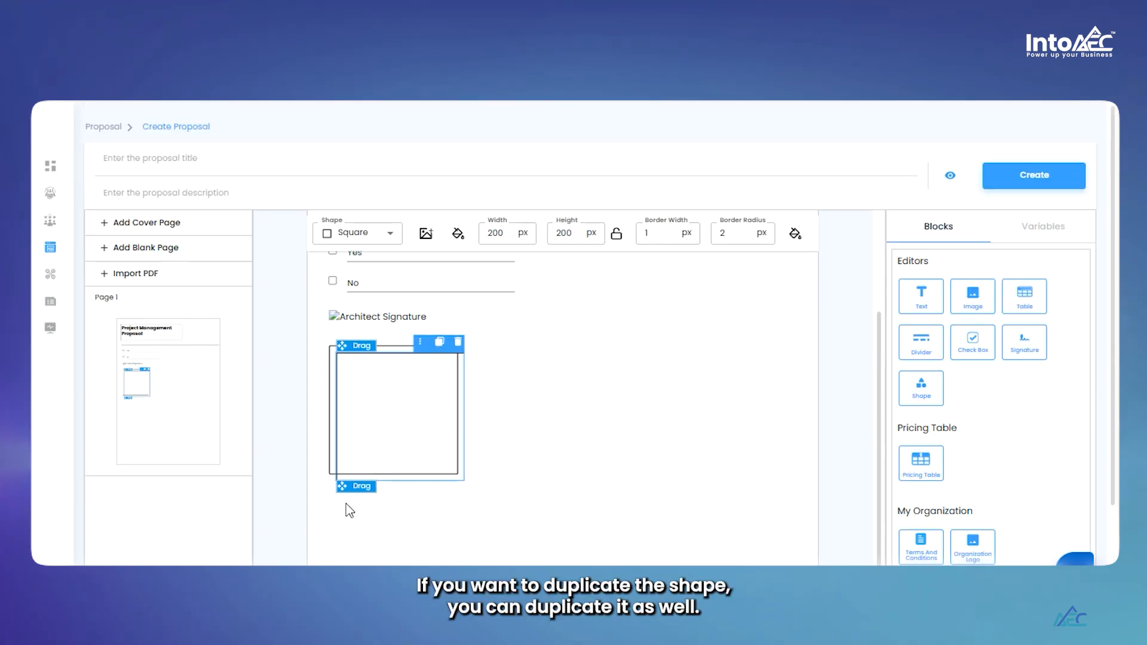
# - Place the duplicated square directly beside the original and stretch it to a height of 377 px
pyautogui.moveTo(351, 482); pyautogui.dragTo(541, 564)
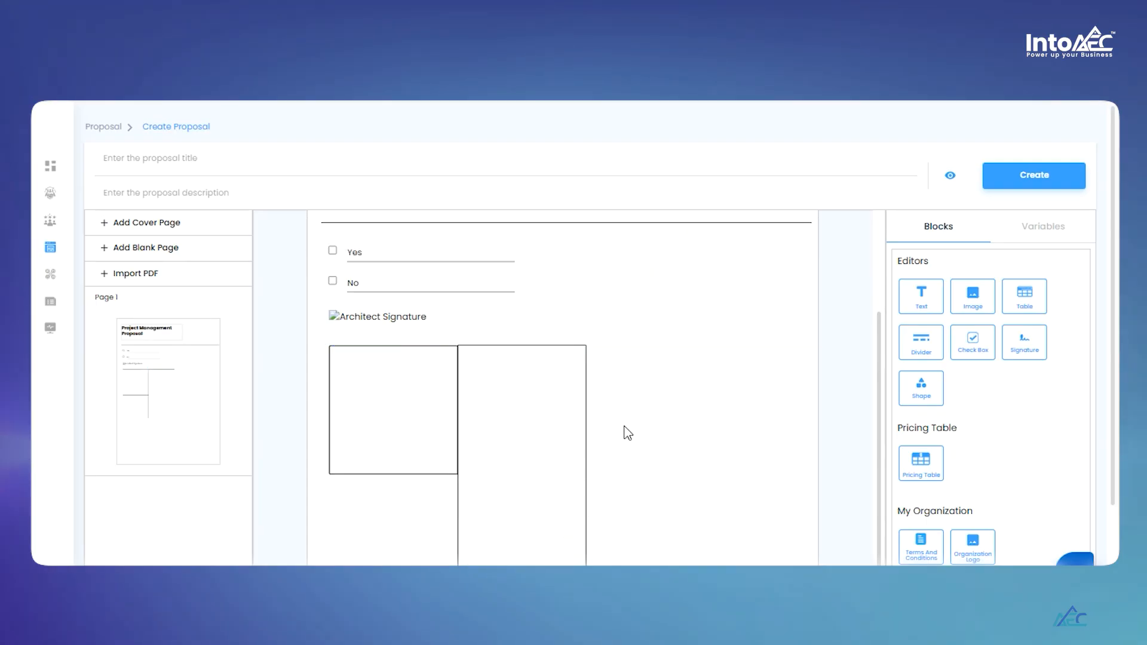
pyautogui.scroll(3, 544, 390)
pyautogui.scroll(-2, 510, 404)
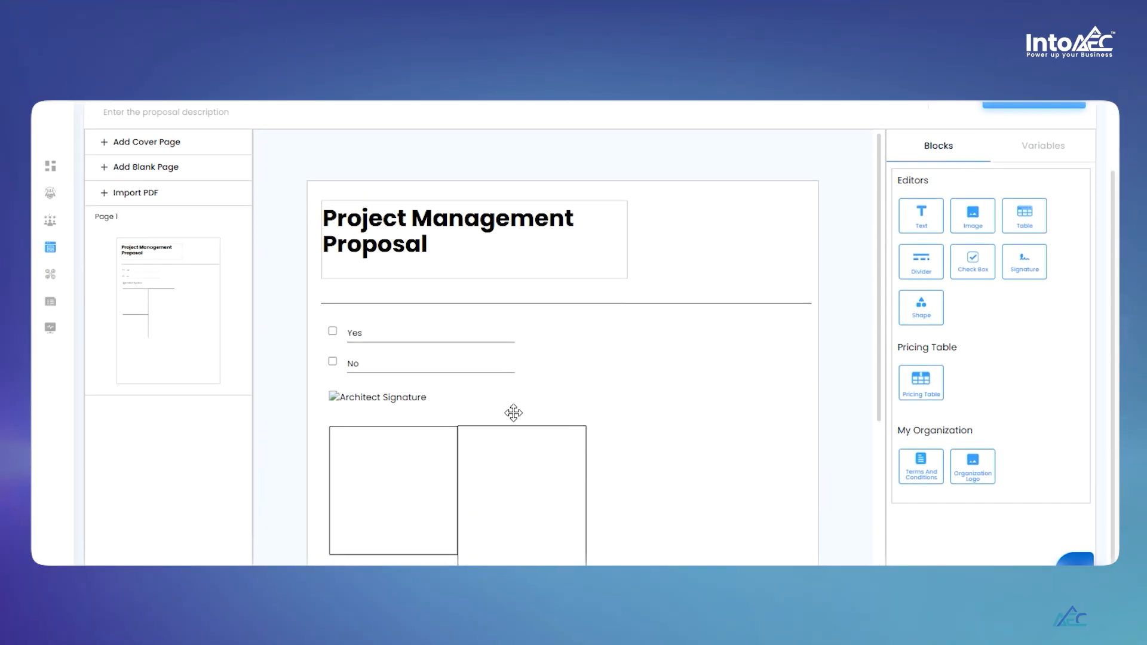
pyautogui.scroll(-2, 524, 412)
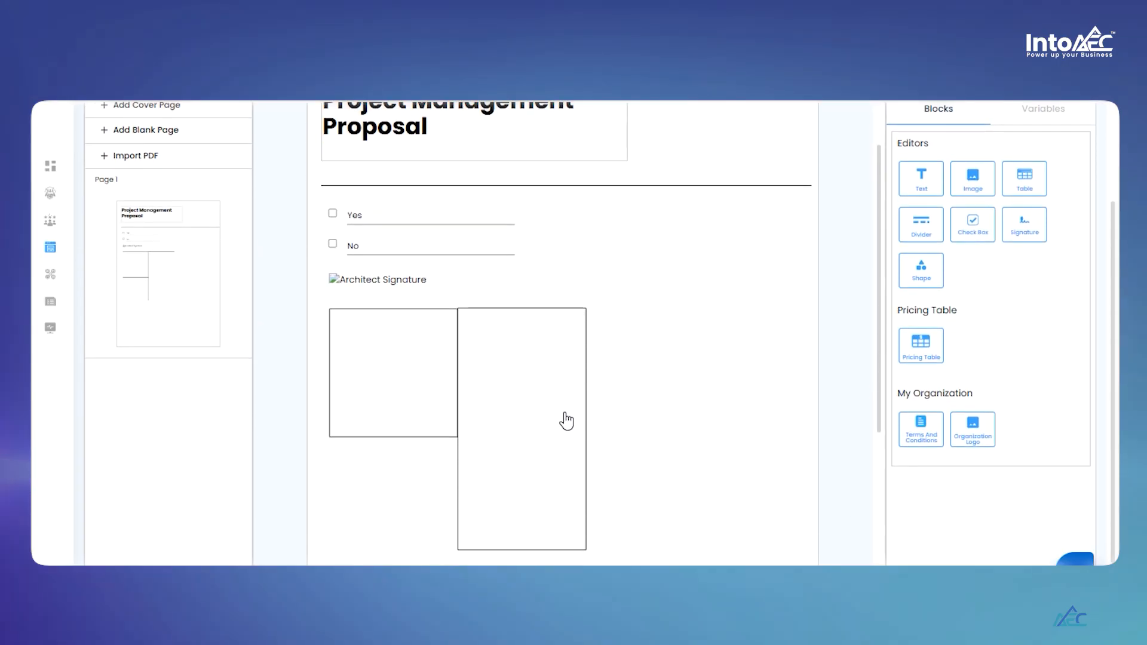
# - Insert the living-room image into the tall duplicate shape and widen the shape to the page's right margin
pyautogui.click(530, 397)
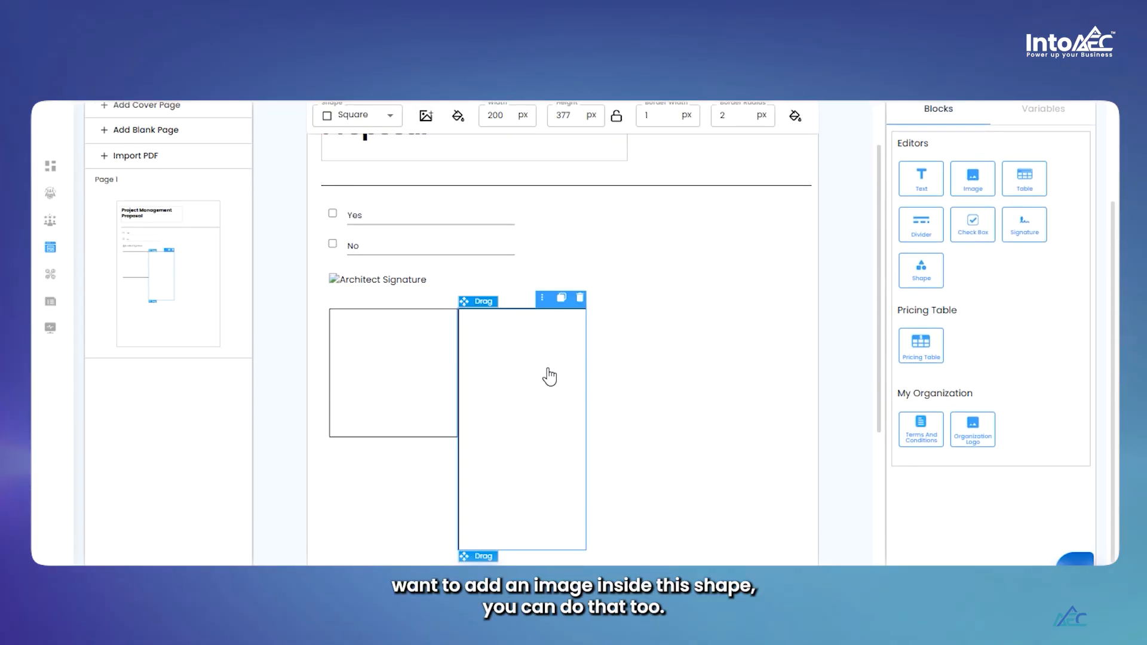
pyautogui.click(426, 117)
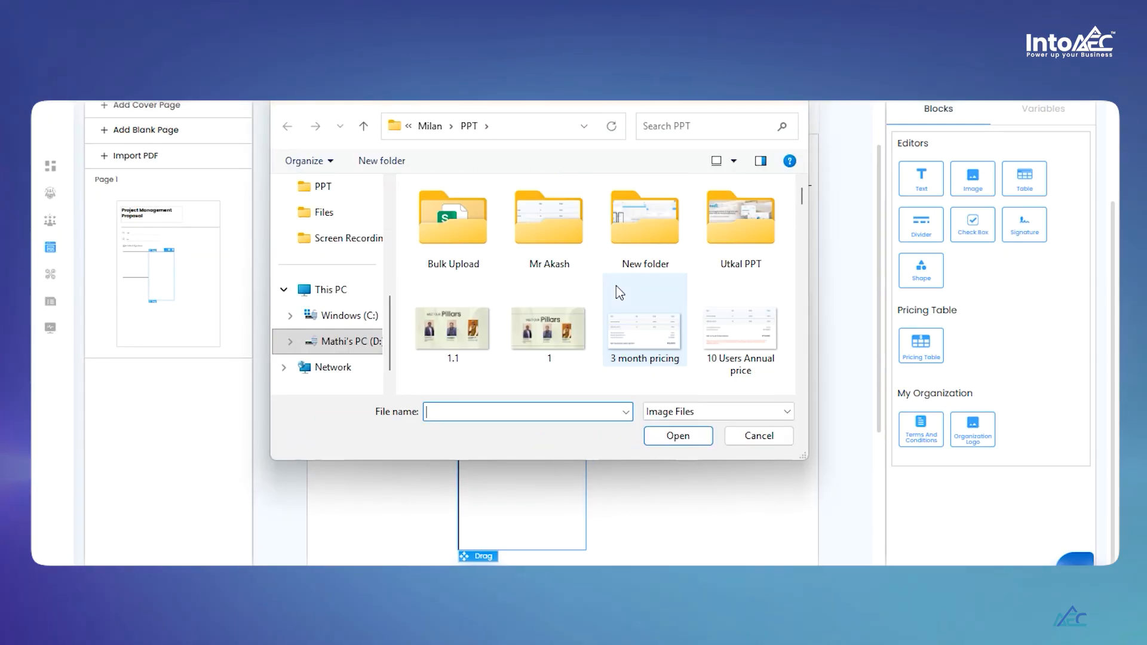
pyautogui.scroll(-3, 621, 292)
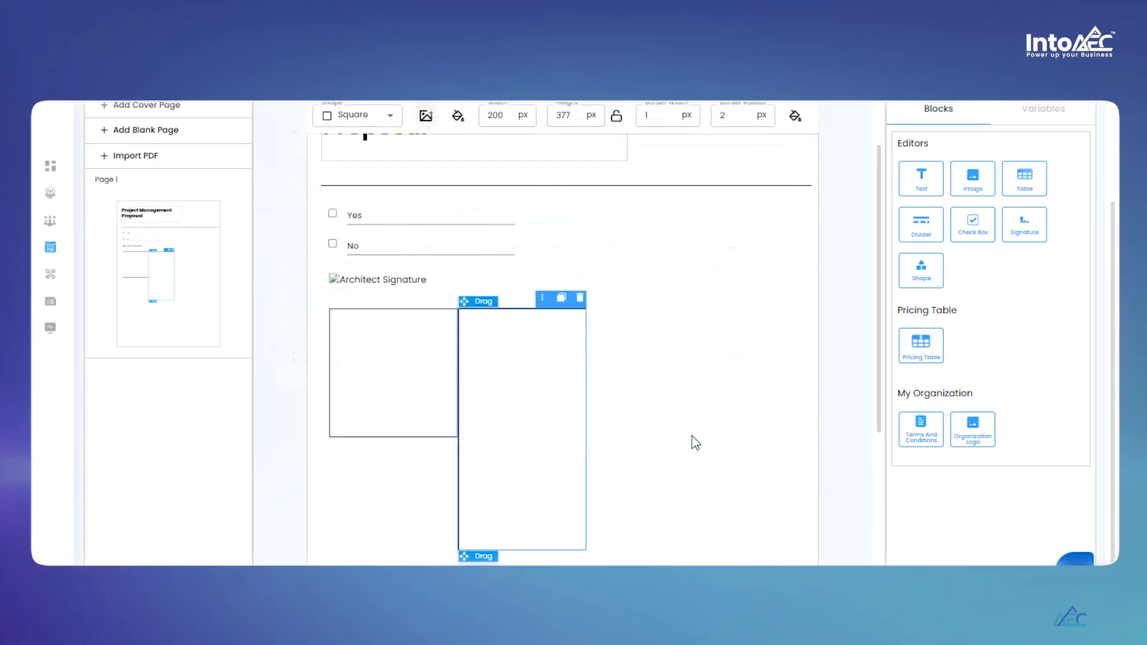
pyautogui.moveTo(591, 440); pyautogui.dragTo(812, 440)
pyautogui.scroll(-3, 466, 408)
pyautogui.scroll(2, 806, 410)
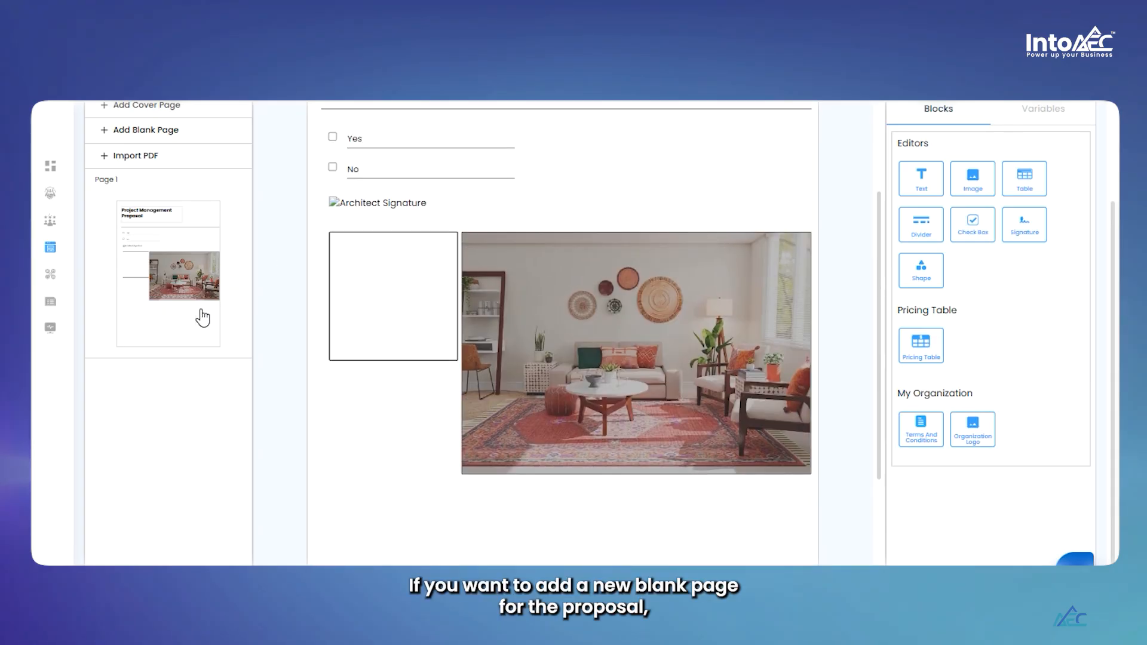
# - Add a blank second page to the proposal and go to it
pyautogui.scroll(3, 203, 317)
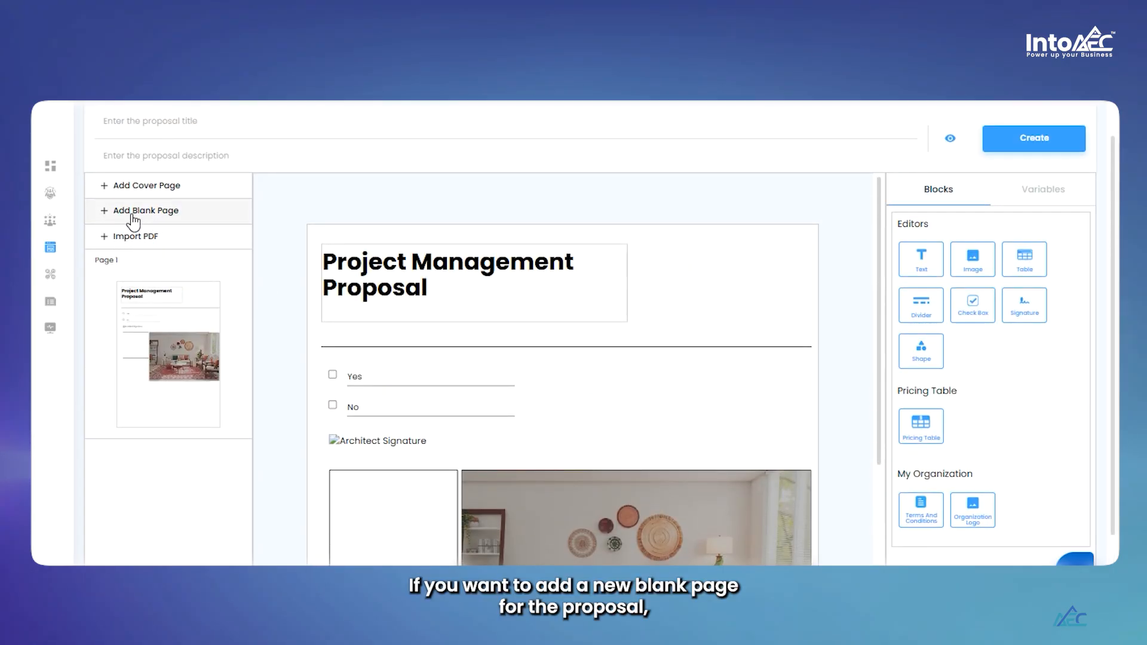
pyautogui.click(133, 218)
pyautogui.scroll(1, 394, 400)
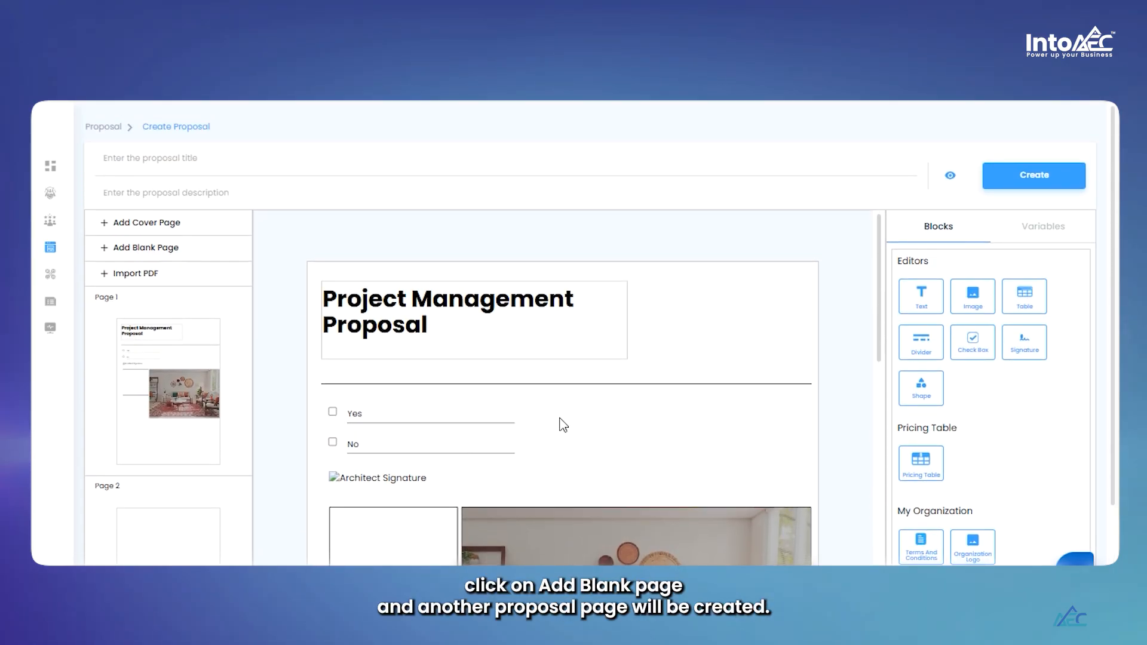
pyautogui.scroll(-8, 827, 383)
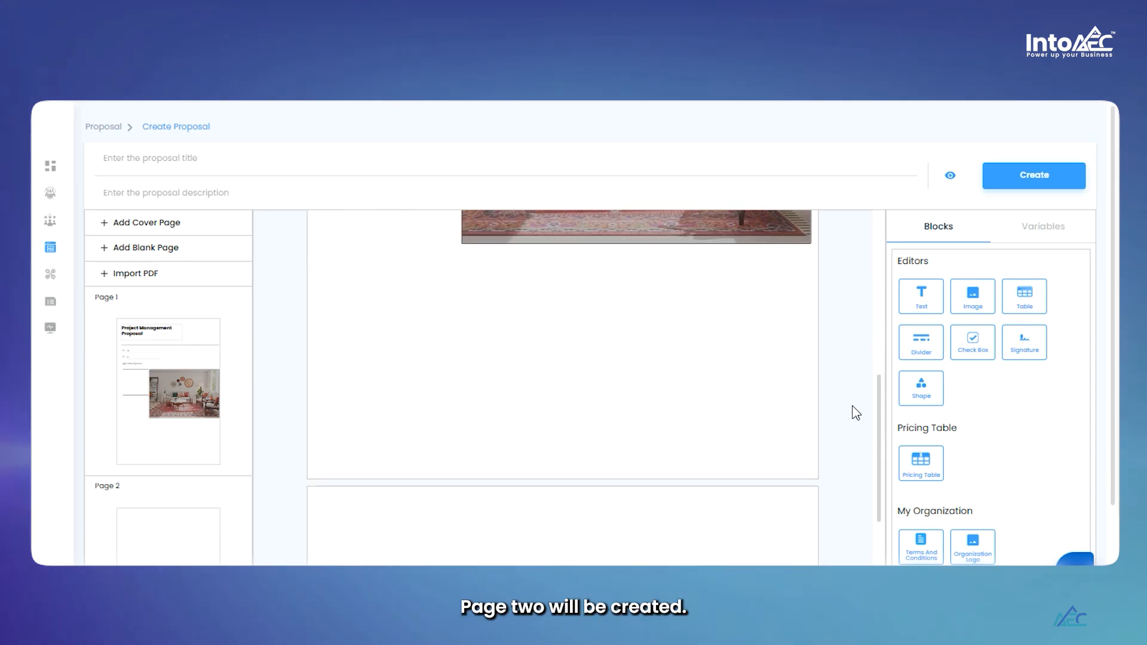
pyautogui.scroll(-5, 856, 412)
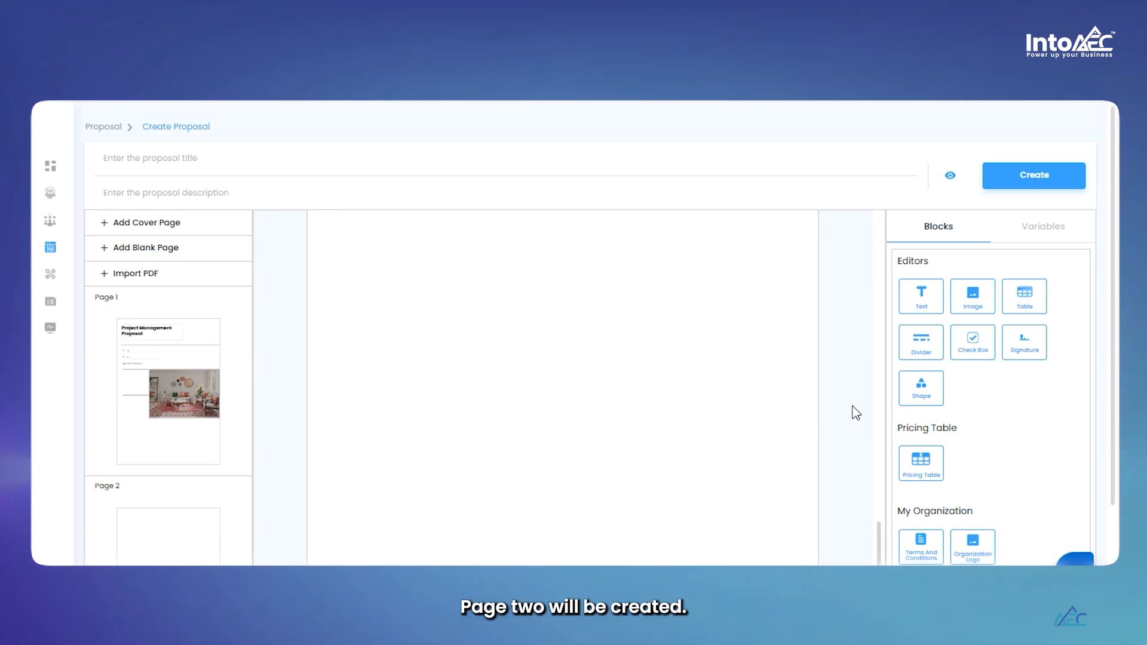
pyautogui.scroll(-2, 151, 557)
pyautogui.click(149, 498)
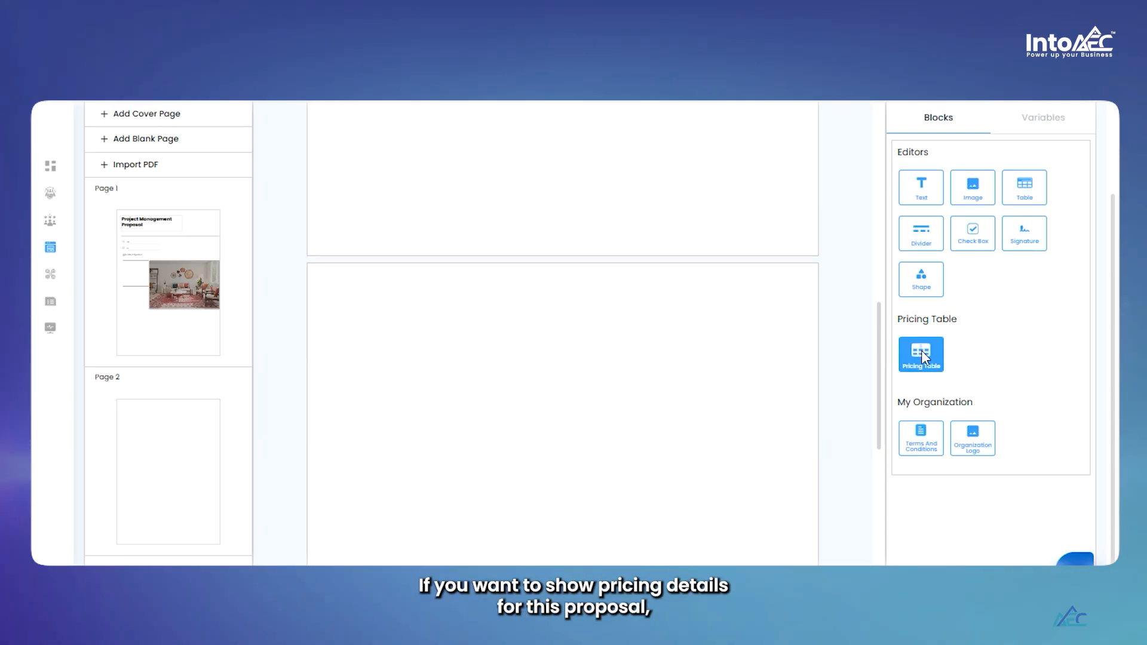
# - Place a pricing table near the top of page 2 and enter a Concept item with price 200 and quantity 1
pyautogui.moveTo(929, 352); pyautogui.dragTo(361, 318)
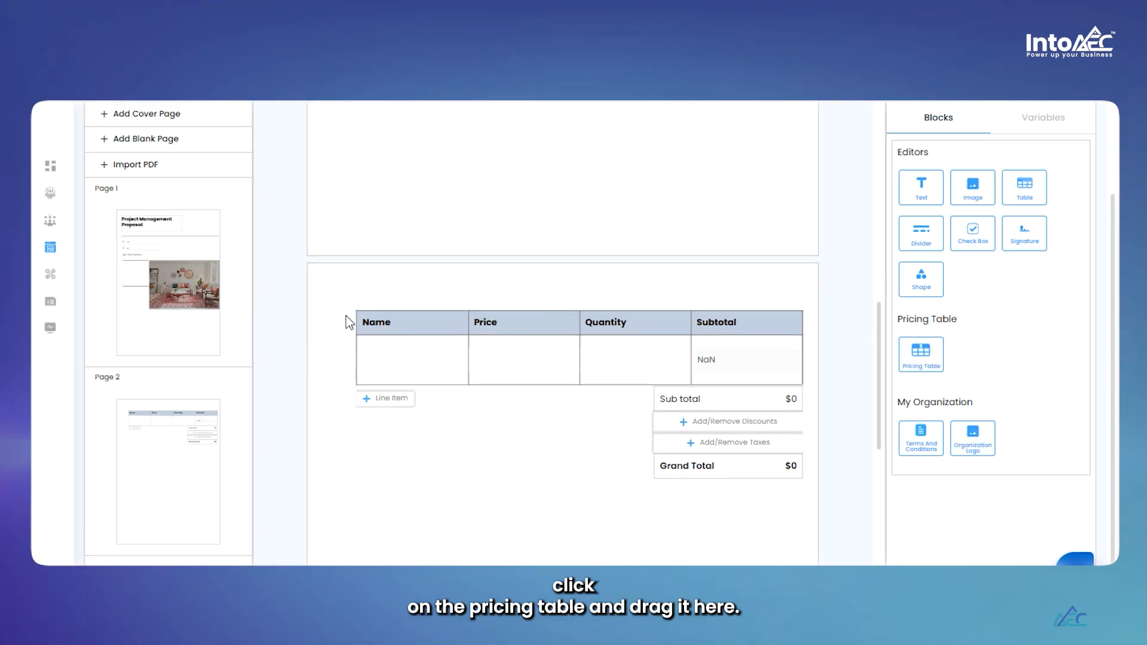
pyautogui.click(349, 328)
pyautogui.write('Con')
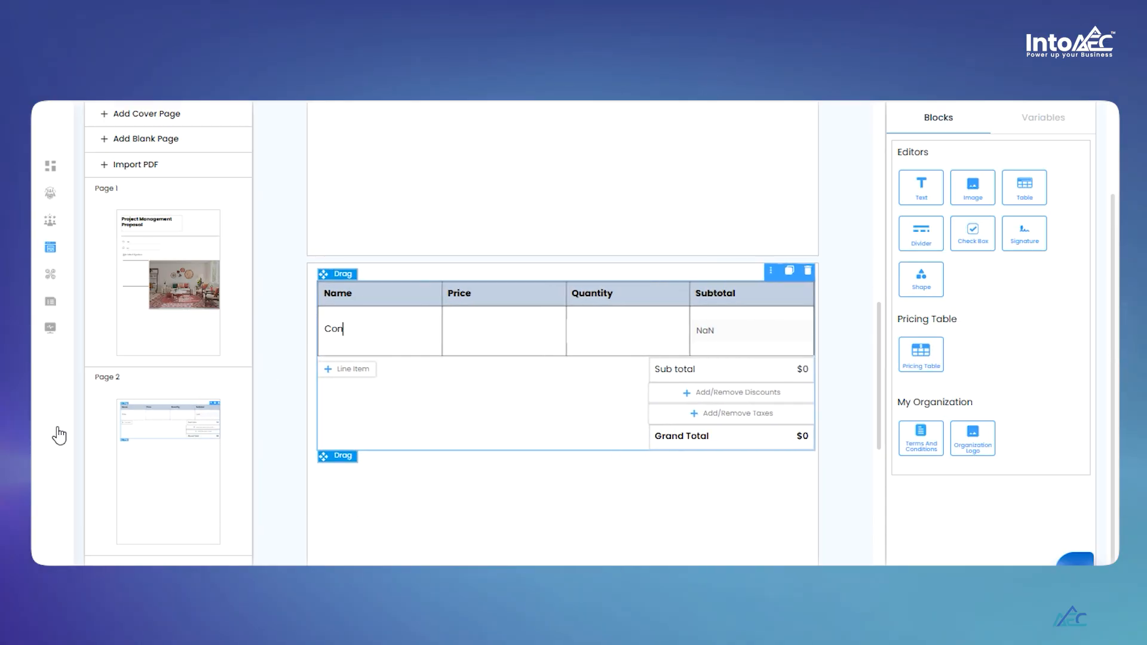
pyautogui.write('cept')
pyautogui.write('00')
pyautogui.click(665, 334)
pyautogui.write('1')
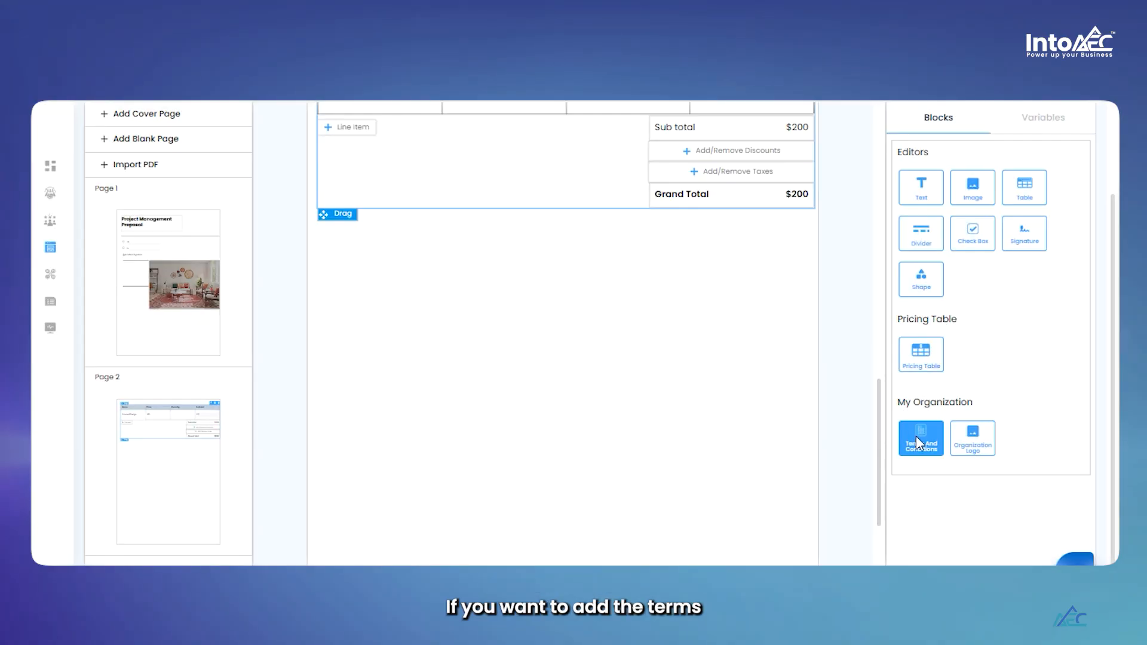
# - Try to add a terms and conditions block below the pricing table on page 2
pyautogui.moveTo(919, 439); pyautogui.dragTo(428, 307)
pyautogui.moveTo(347, 251); pyautogui.dragTo(346, 251)
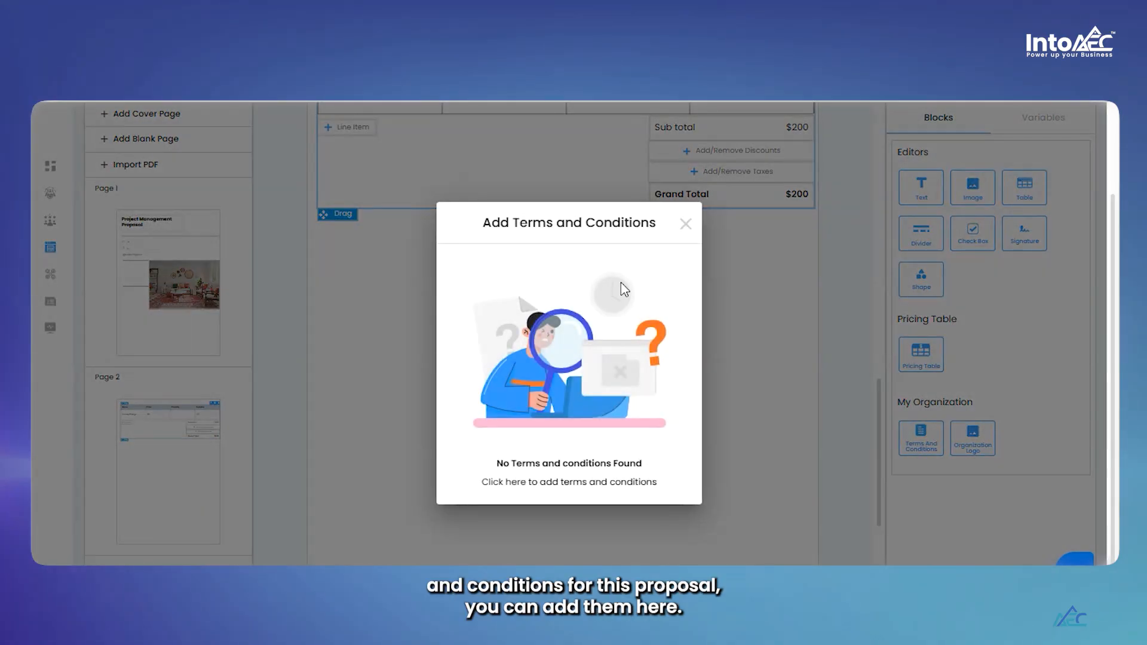
pyautogui.click(685, 223)
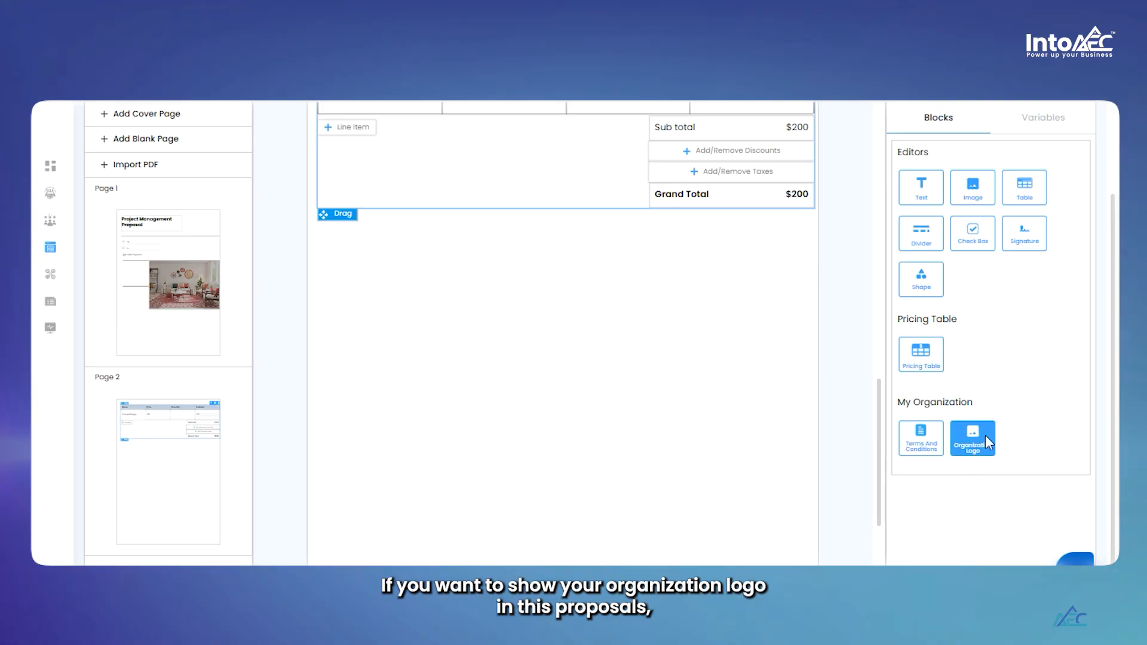
# - Add the organization logo block to the right of the Project Management Proposal title on page 1 and adjust its placement
pyautogui.scroll(10, 644, 343)
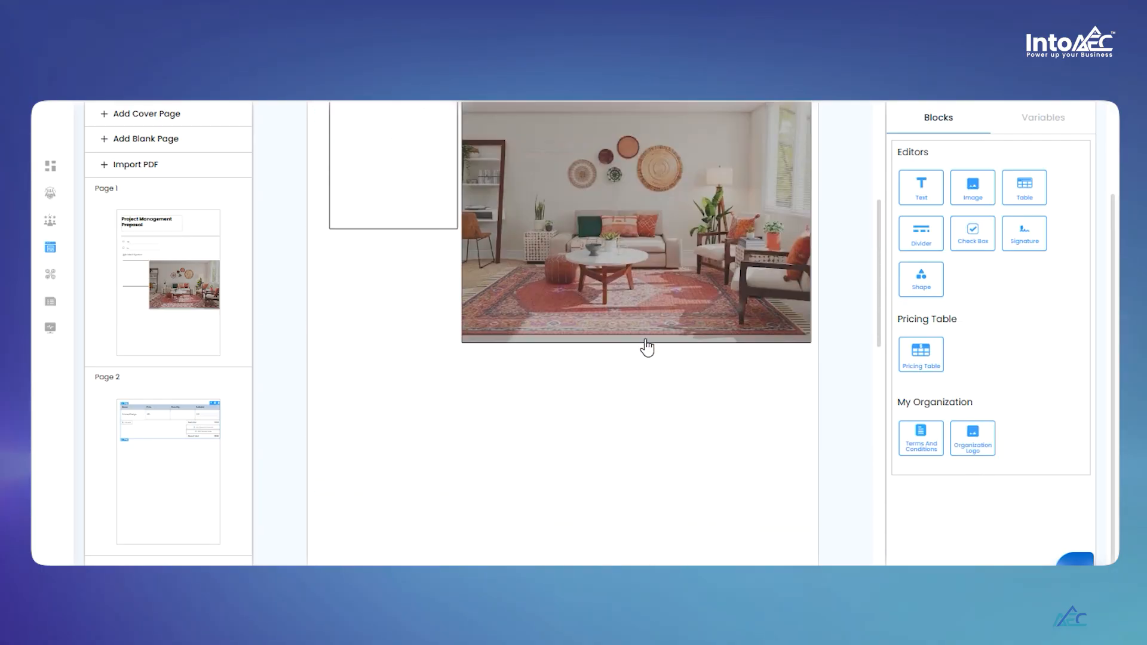
pyautogui.moveTo(972, 438); pyautogui.dragTo(725, 215)
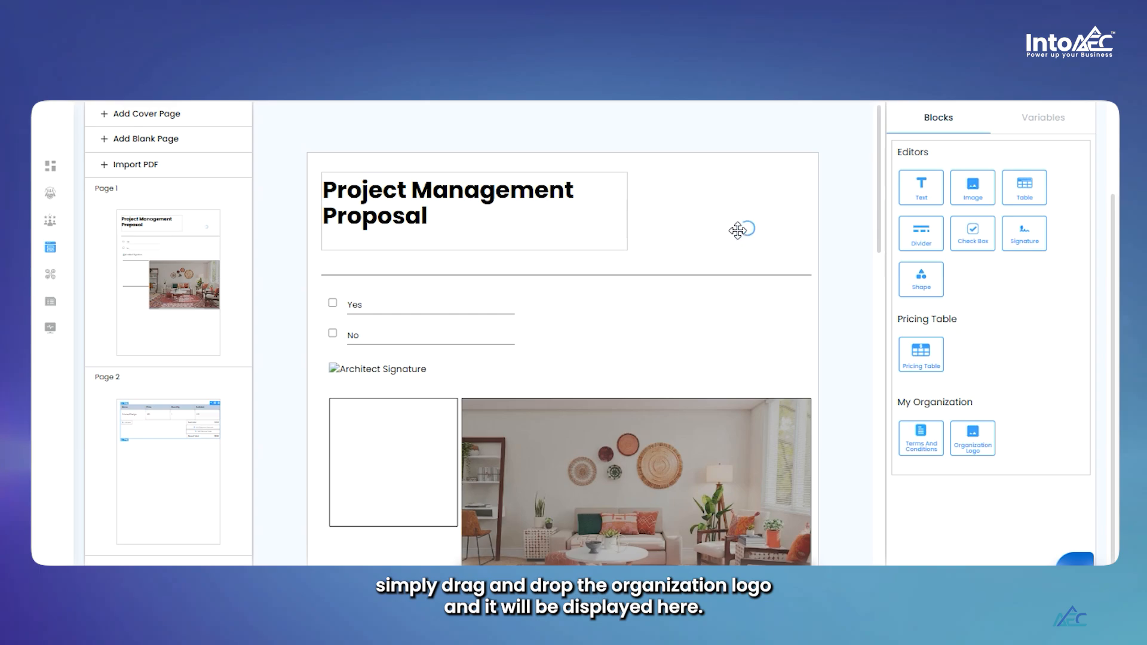
pyautogui.click(729, 214)
pyautogui.moveTo(686, 255); pyautogui.dragTo(660, 243)
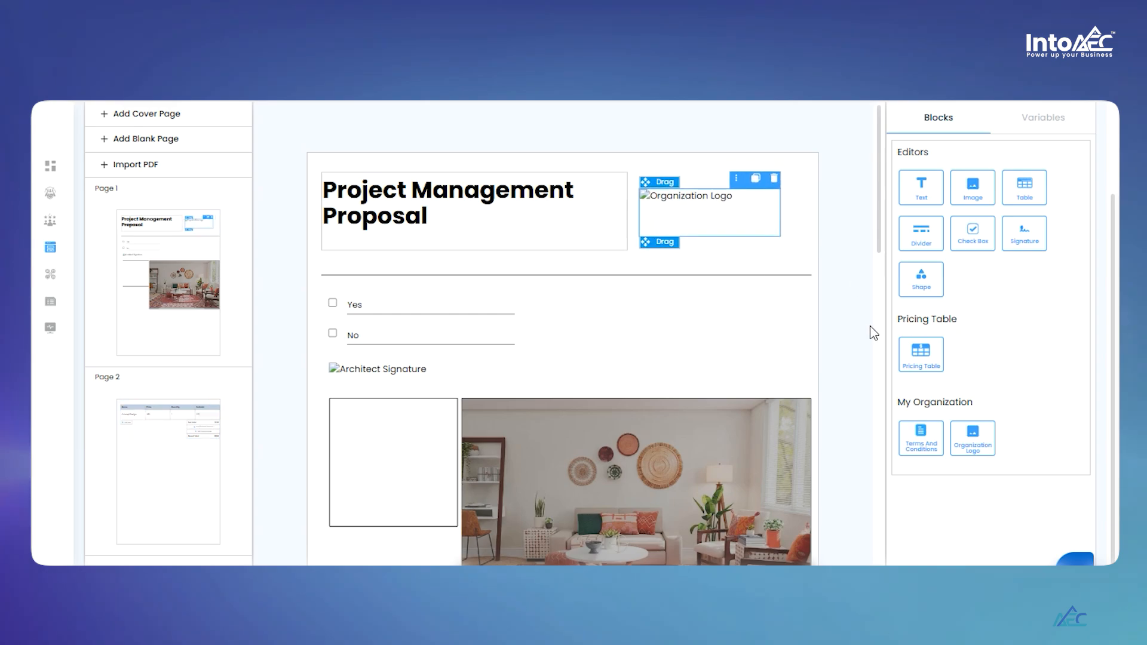
# - Add an empty text block at the left margin of page 2 below the pricing table
pyautogui.scroll(-2, 874, 333)
pyautogui.scroll(-3, 796, 348)
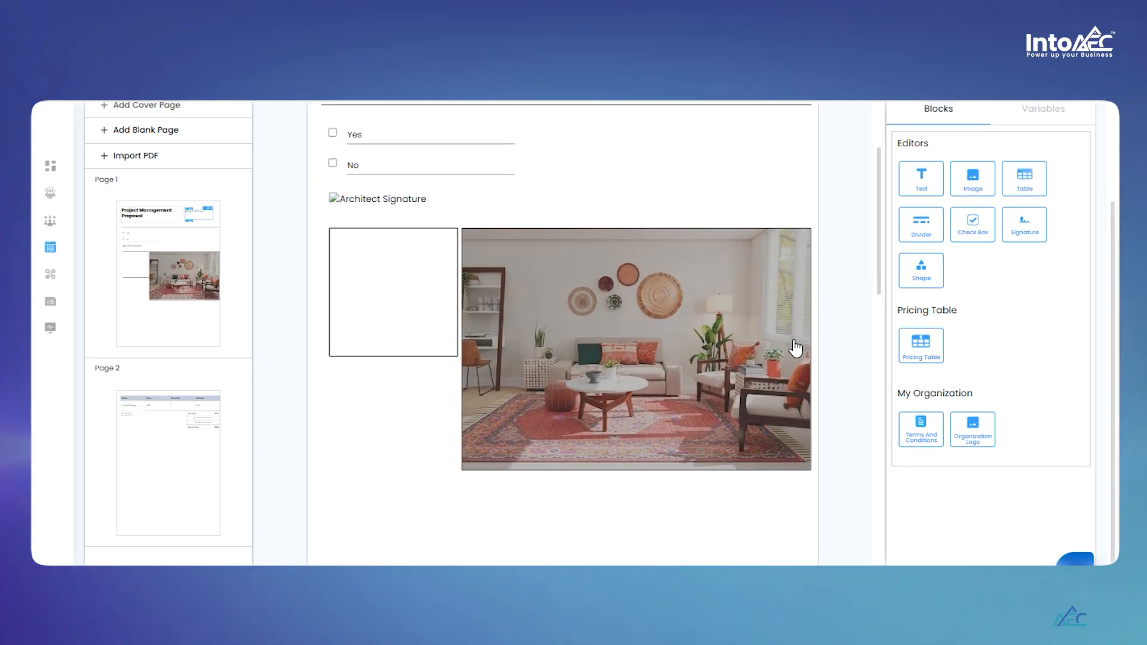
pyautogui.scroll(3, 789, 352)
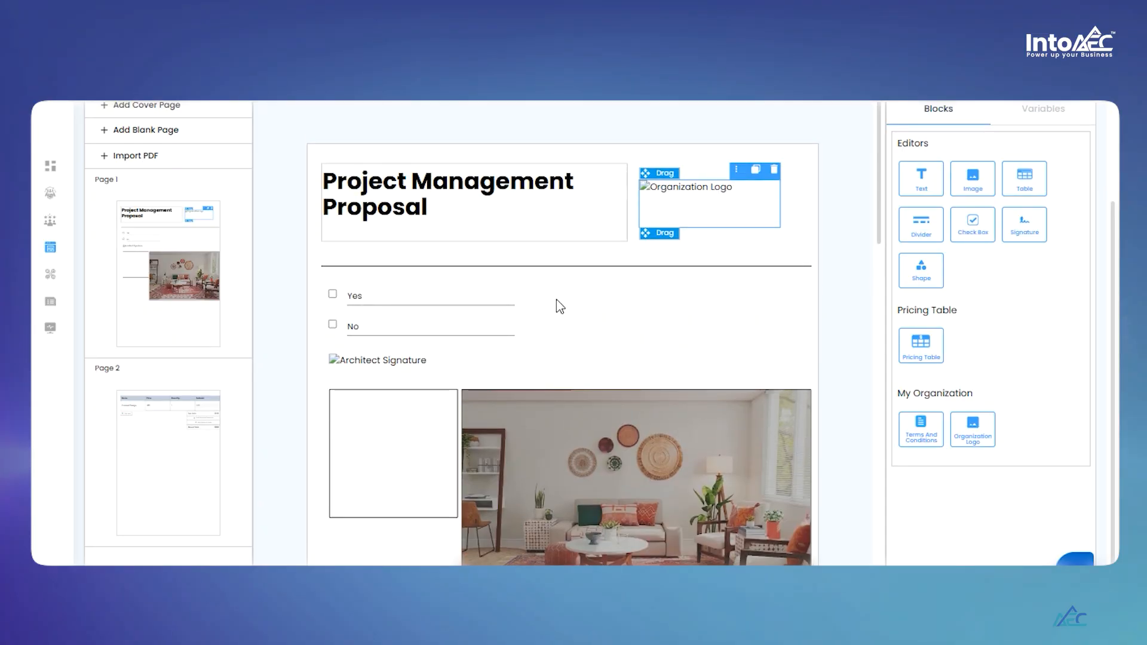
pyautogui.click(525, 372)
pyautogui.scroll(1, 526, 378)
pyautogui.scroll(-1, 526, 379)
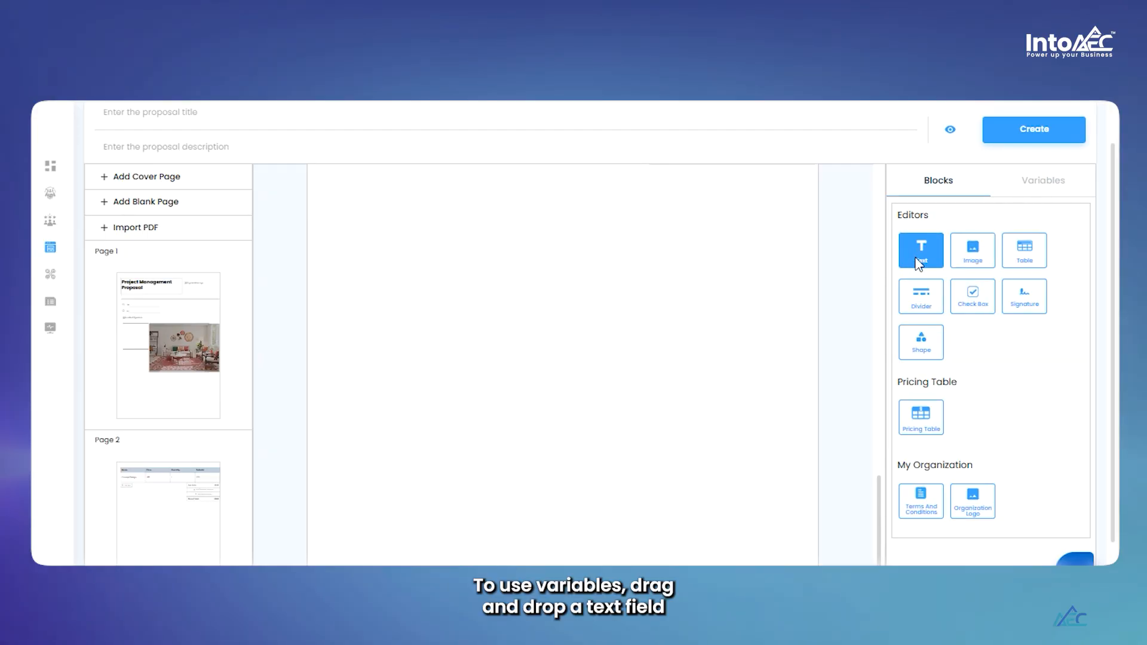
pyautogui.moveTo(905, 256); pyautogui.dragTo(436, 248)
pyautogui.moveTo(351, 200); pyautogui.dragTo(353, 203)
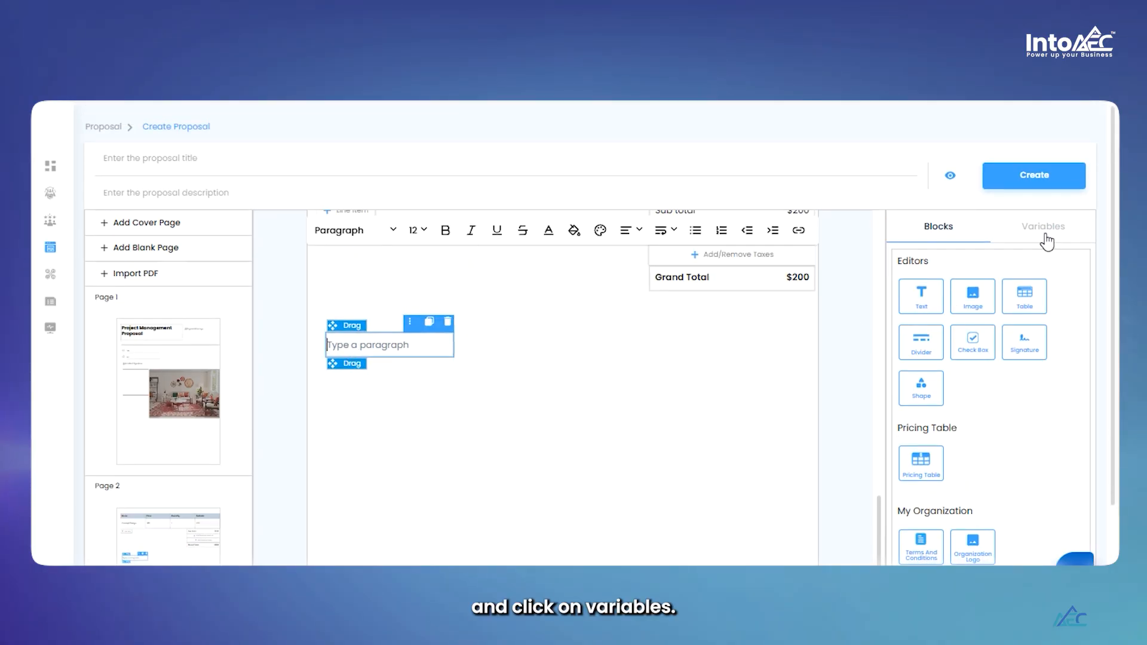
# - Review the Common and User variables and insert the Lead Name variable into the empty text block
pyautogui.click(1046, 238)
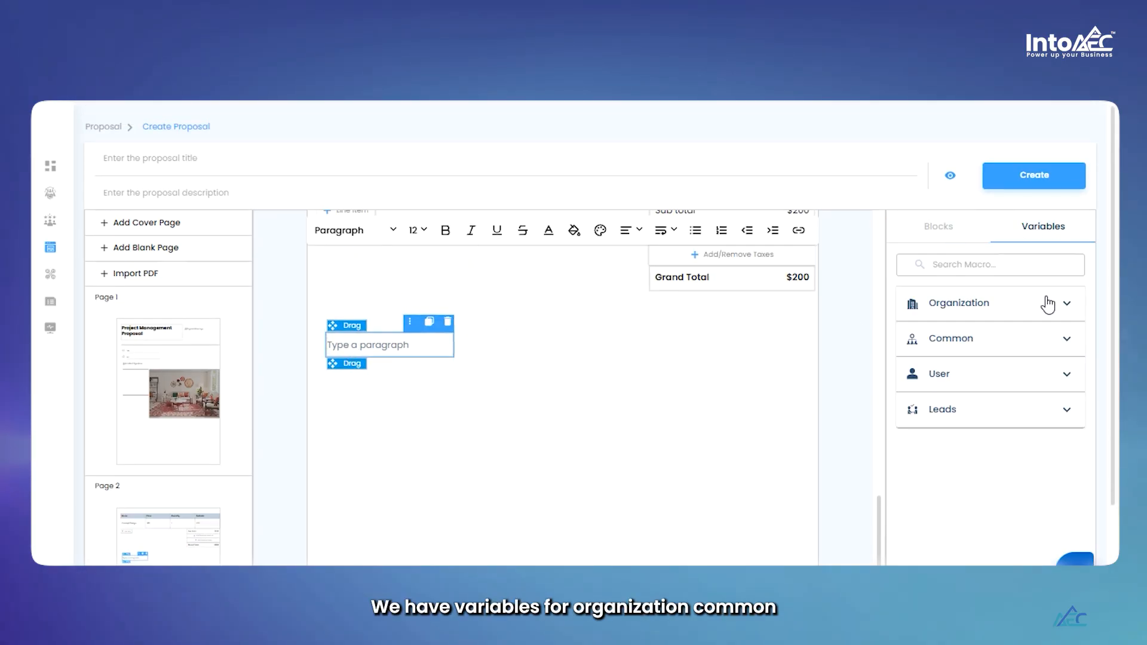
pyautogui.click(1064, 341)
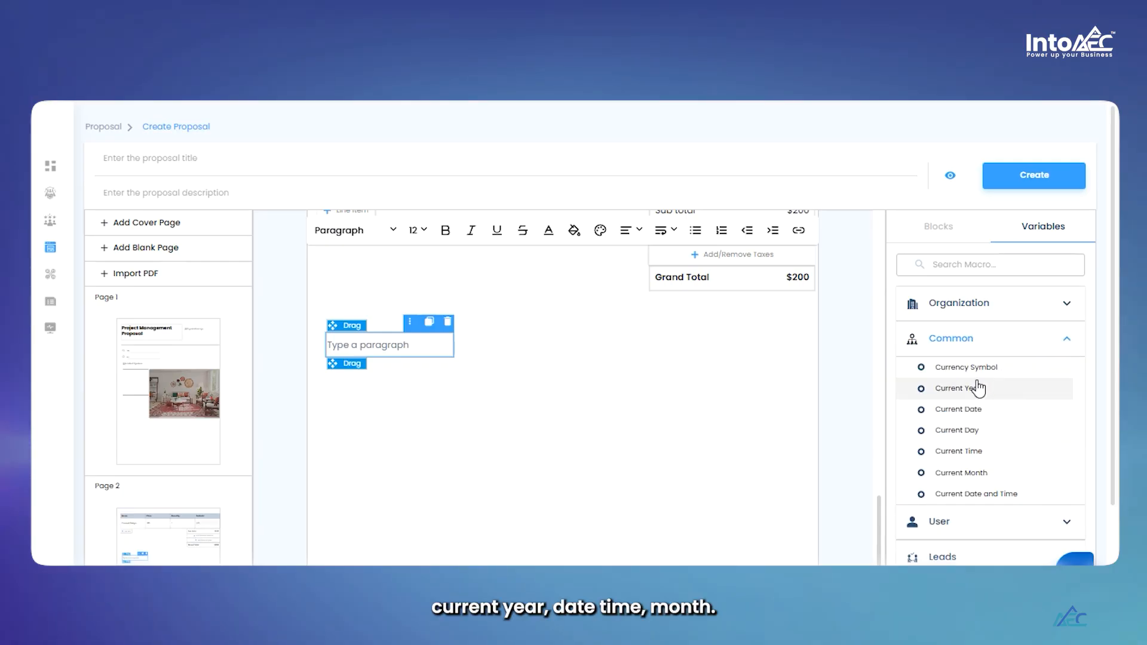
pyautogui.click(1067, 338)
pyautogui.scroll(-1, 1067, 317)
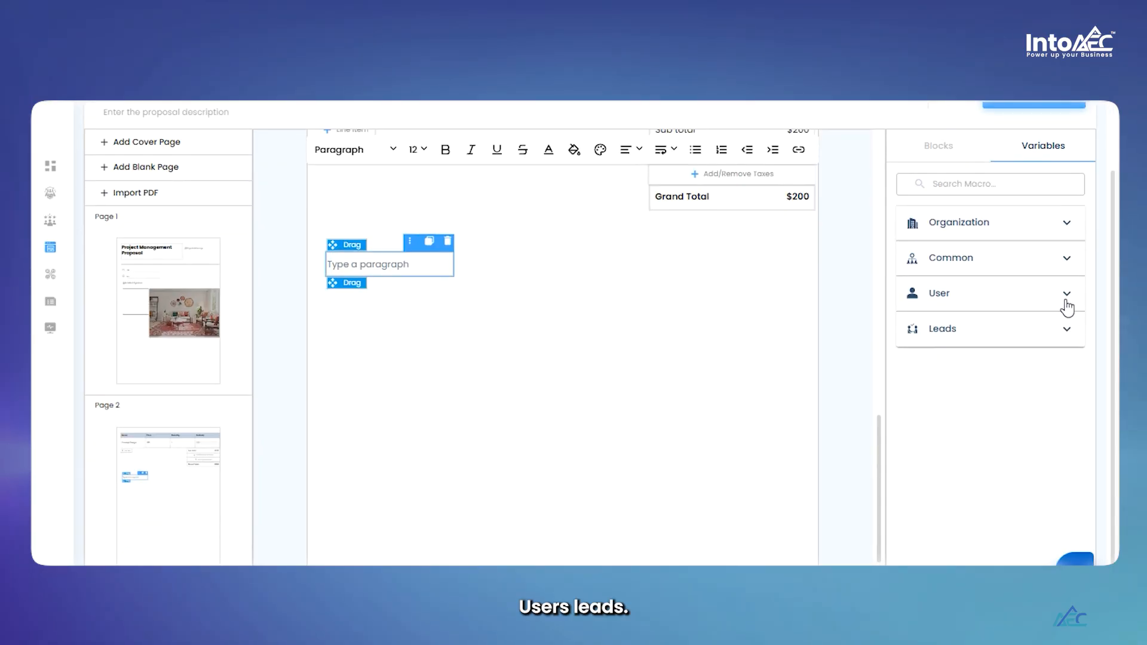
pyautogui.click(1066, 301)
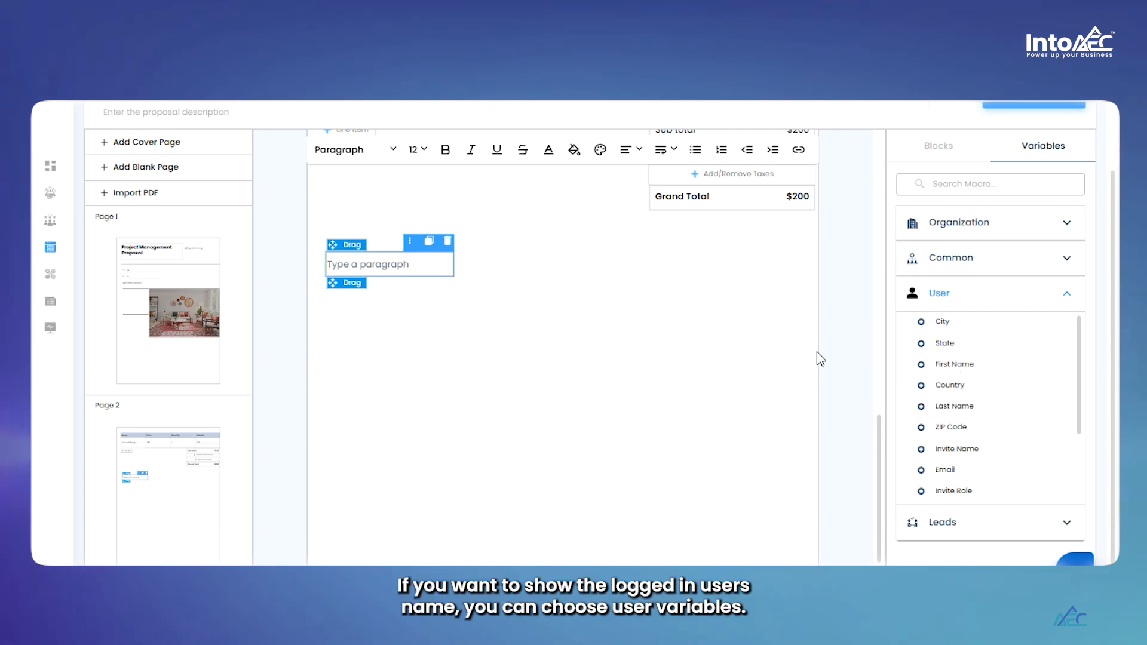
pyautogui.click(1067, 294)
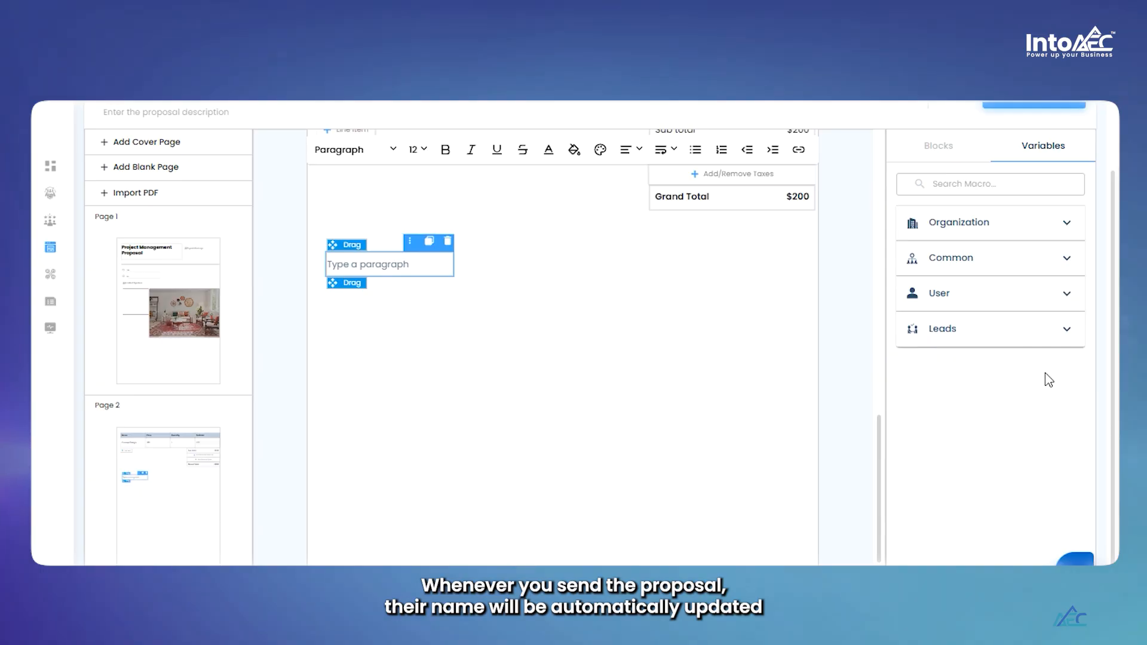
pyautogui.click(1066, 339)
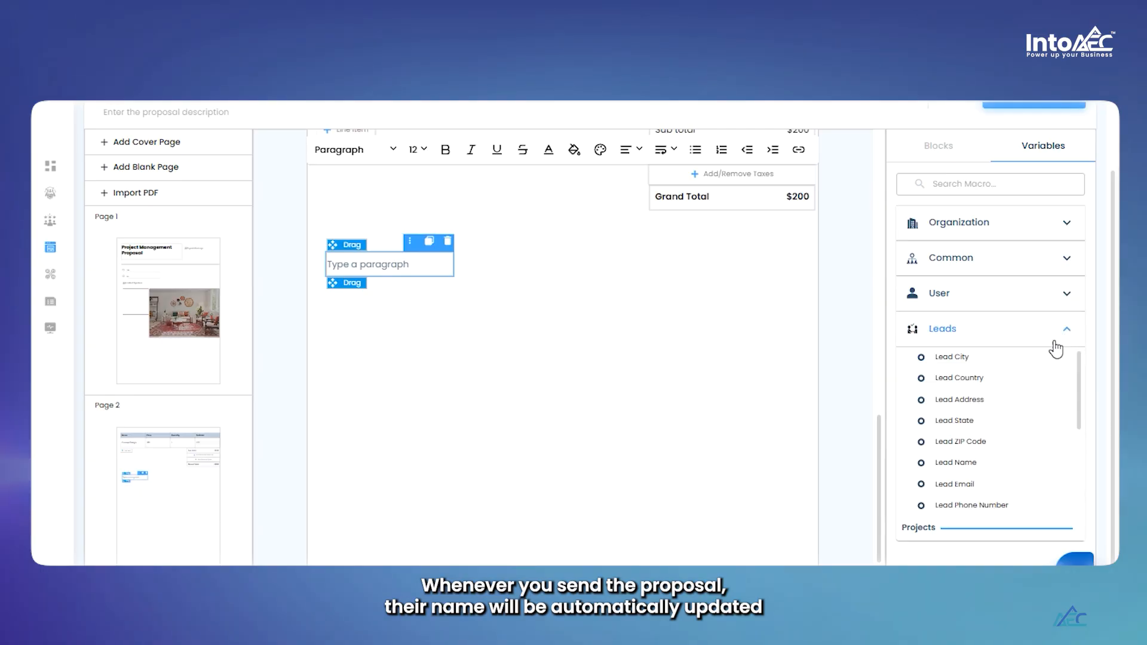
pyautogui.click(949, 464)
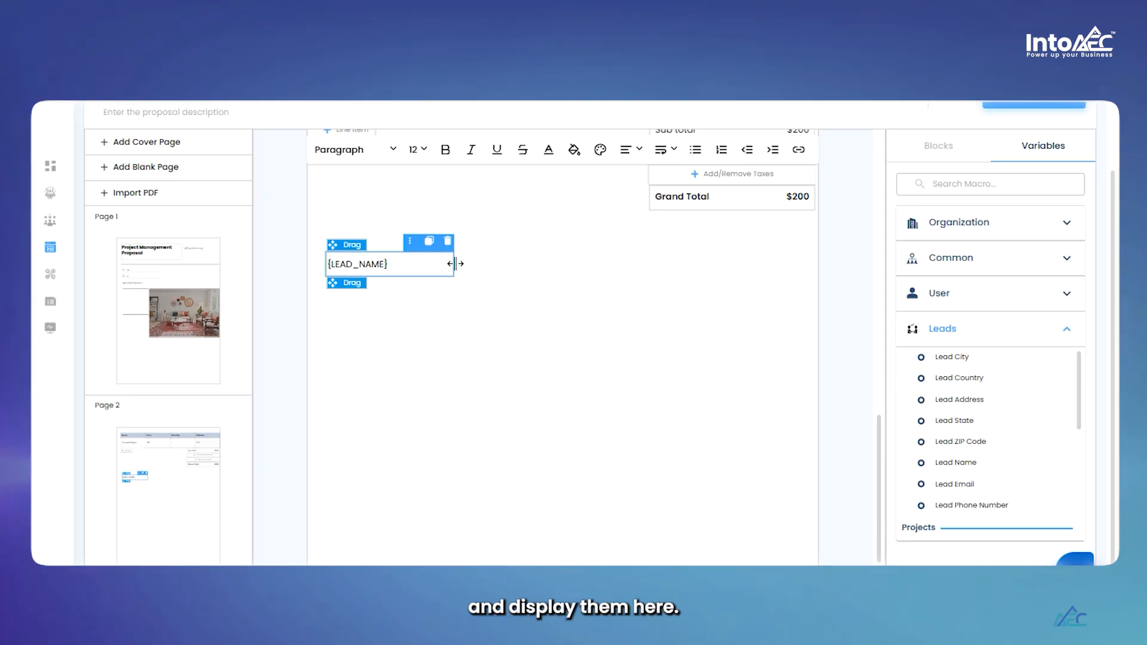
# - Add a second text block directly below the lead name block, aligned with it
pyautogui.click(941, 149)
pyautogui.moveTo(925, 210); pyautogui.dragTo(576, 365)
pyautogui.moveTo(354, 325)
pyautogui.mouseDown()
pyautogui.moveTo(351, 311)
pyautogui.moveTo(345, 322)
pyautogui.mouseUp()
pyautogui.click(358, 302)
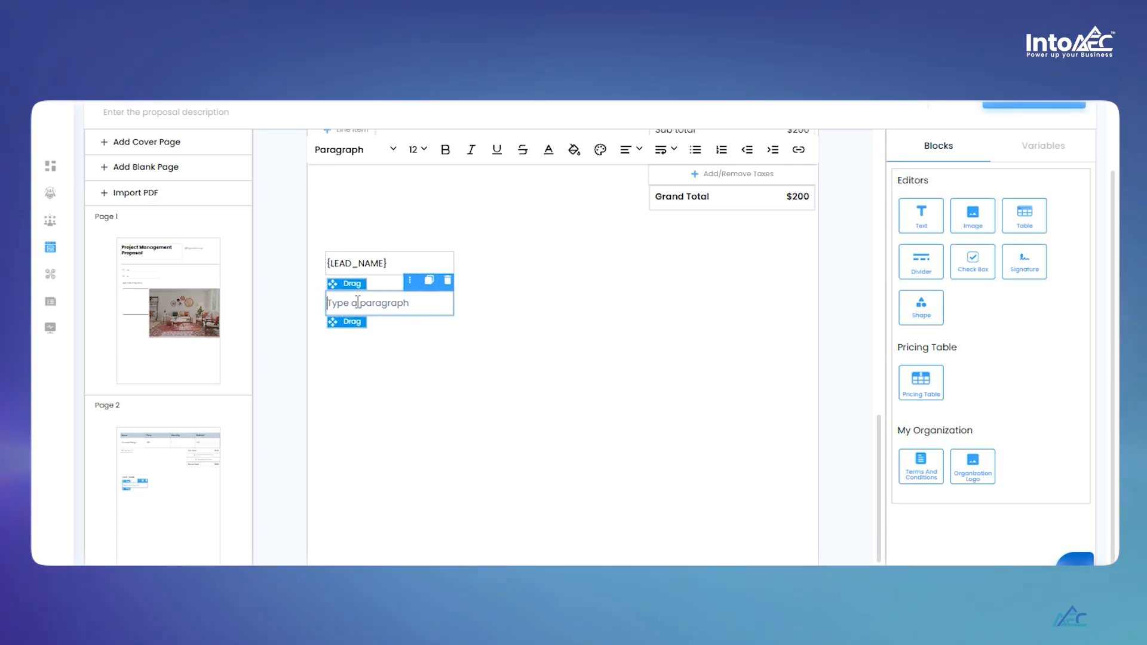
# - Insert the organization's Professional Summary variable into the second text block and return to the available content blocks
pyautogui.click(1043, 154)
pyautogui.click(1067, 230)
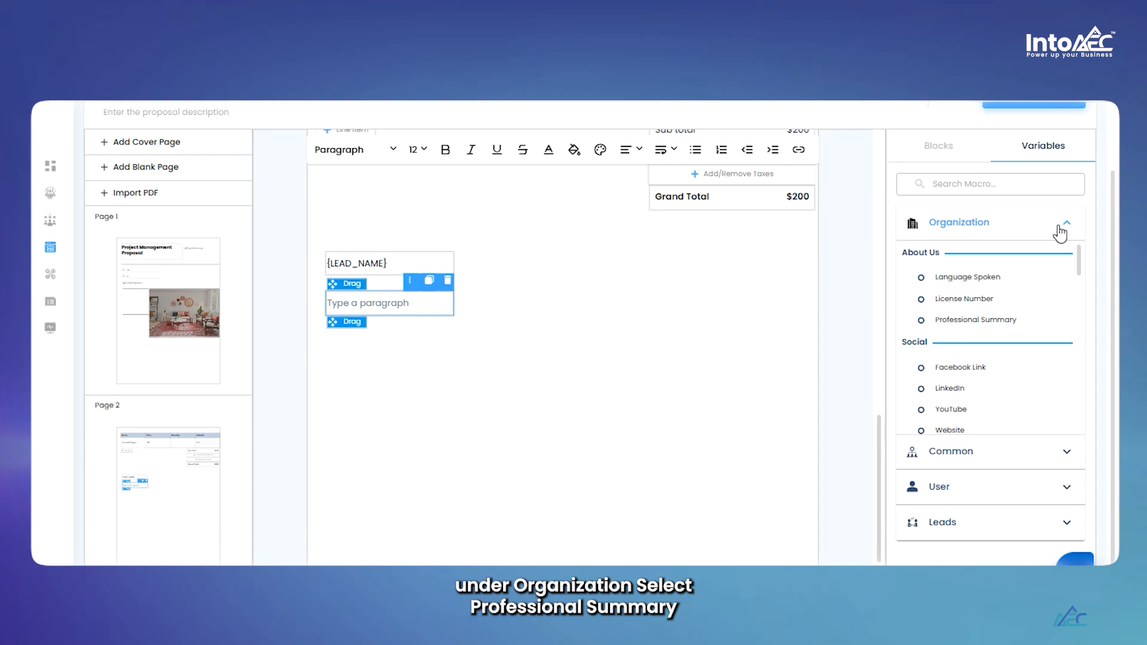
pyautogui.click(975, 321)
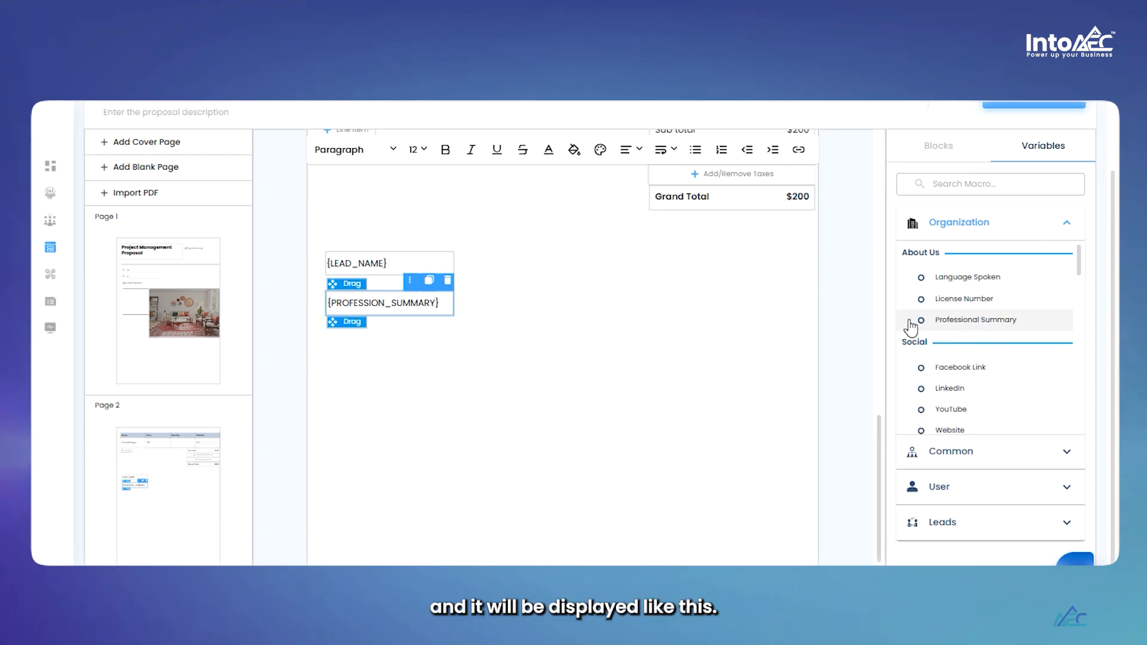
pyautogui.click(940, 152)
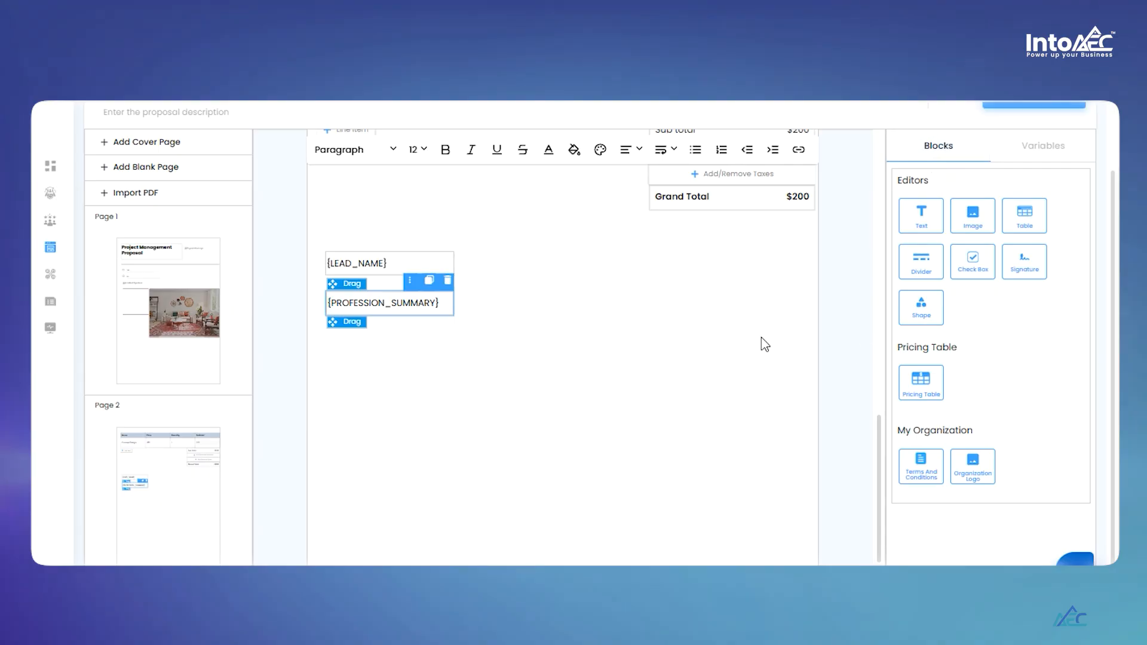
# - Widen the Professional Summary text block on page 2 to span most of the page width
pyautogui.moveTo(455, 304); pyautogui.dragTo(780, 304)
pyautogui.click(217, 343)
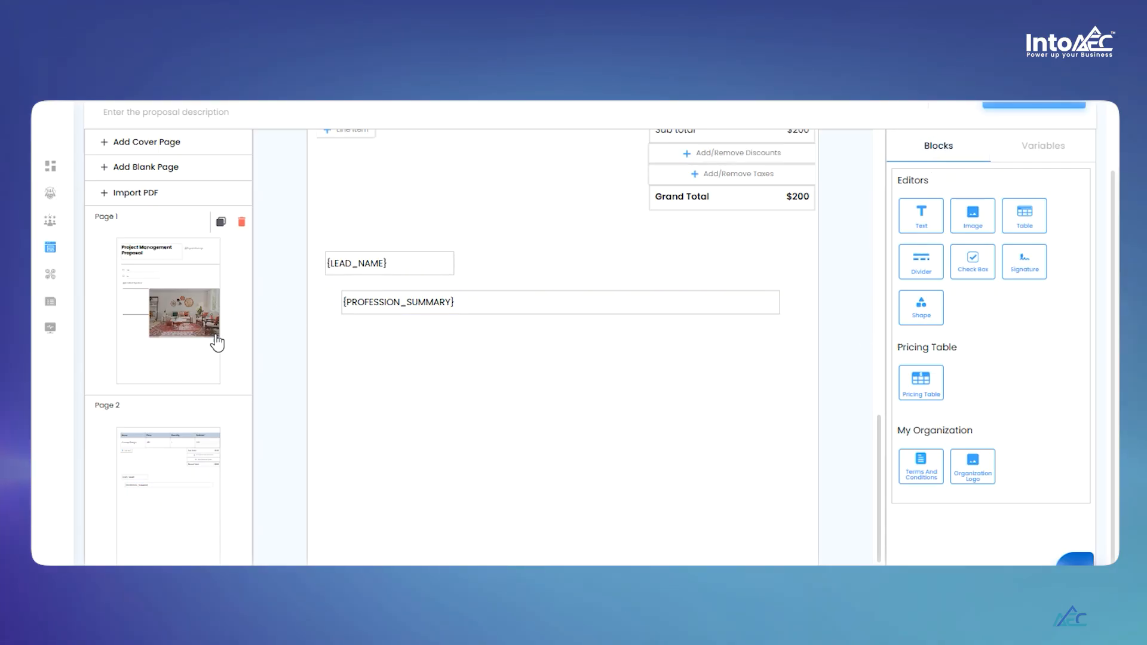
# - Enter "Project Management Proposal" as the proposal title
pyautogui.scroll(5, 563, 346)
pyautogui.scroll(10, 882, 304)
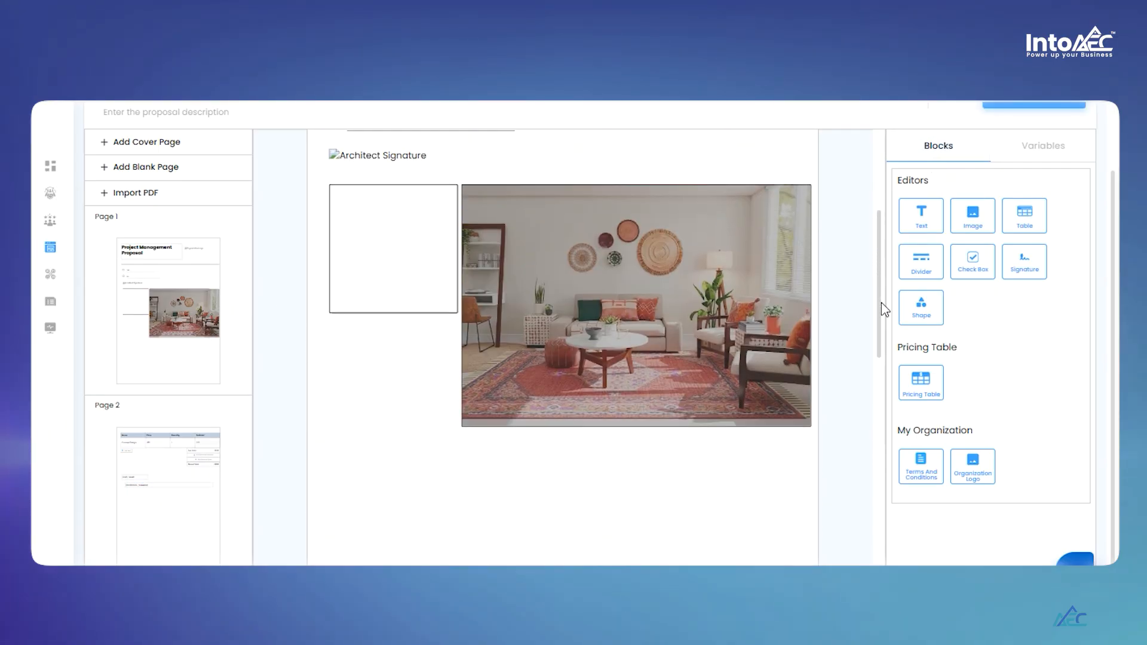
pyautogui.scroll(2, 1063, 221)
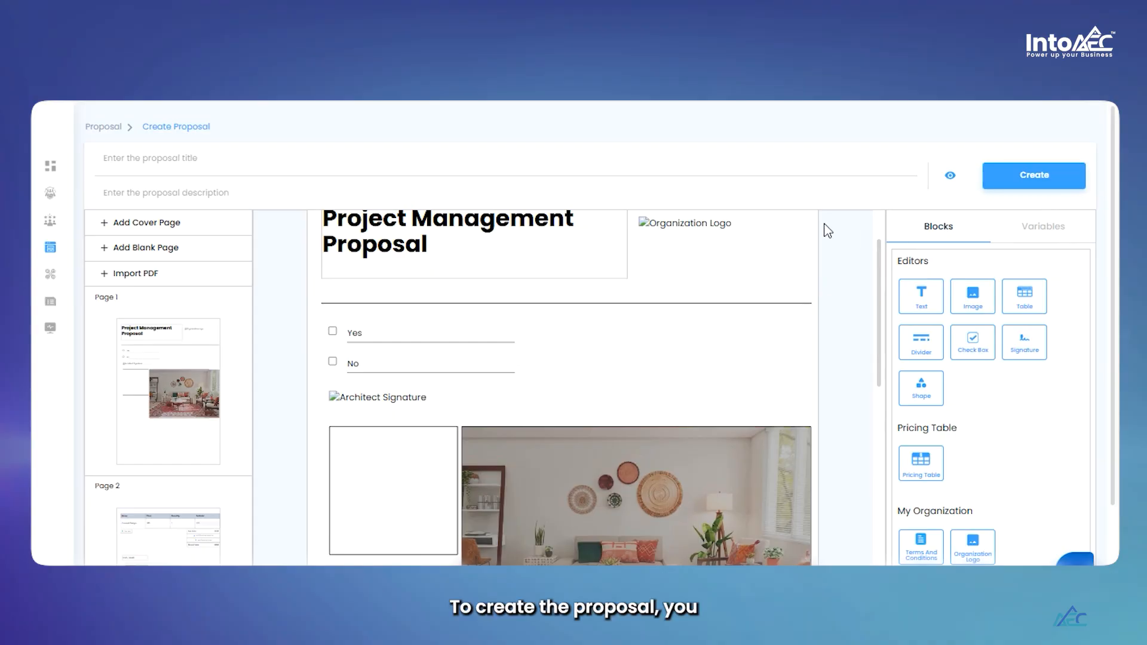
pyautogui.scroll(2, 657, 274)
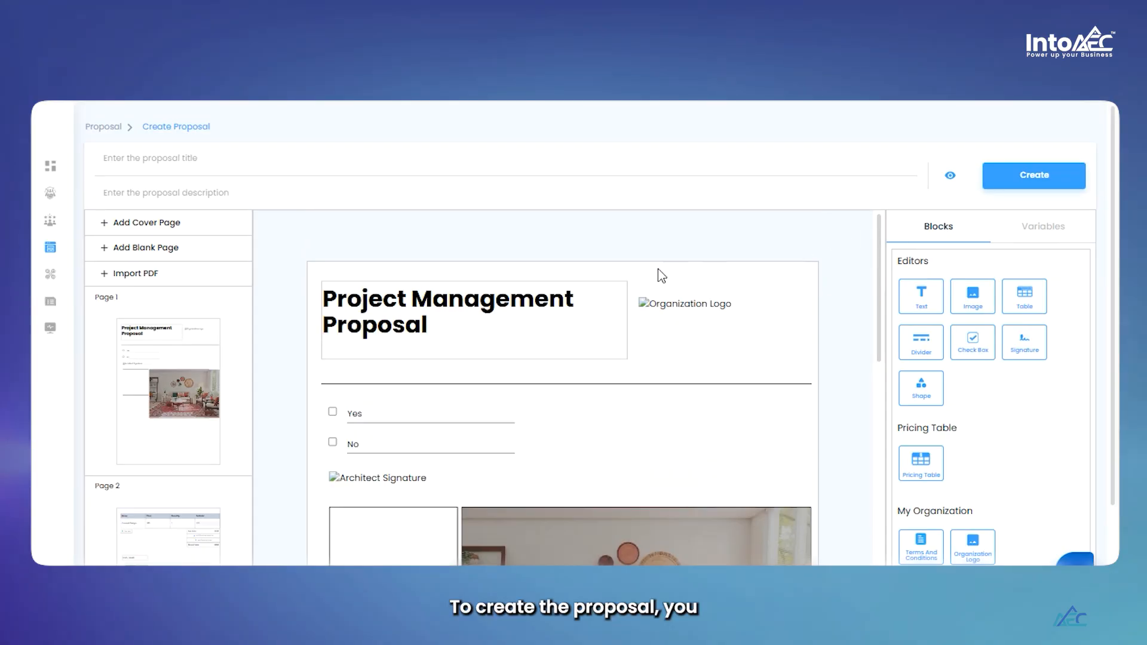
pyautogui.click(128, 164)
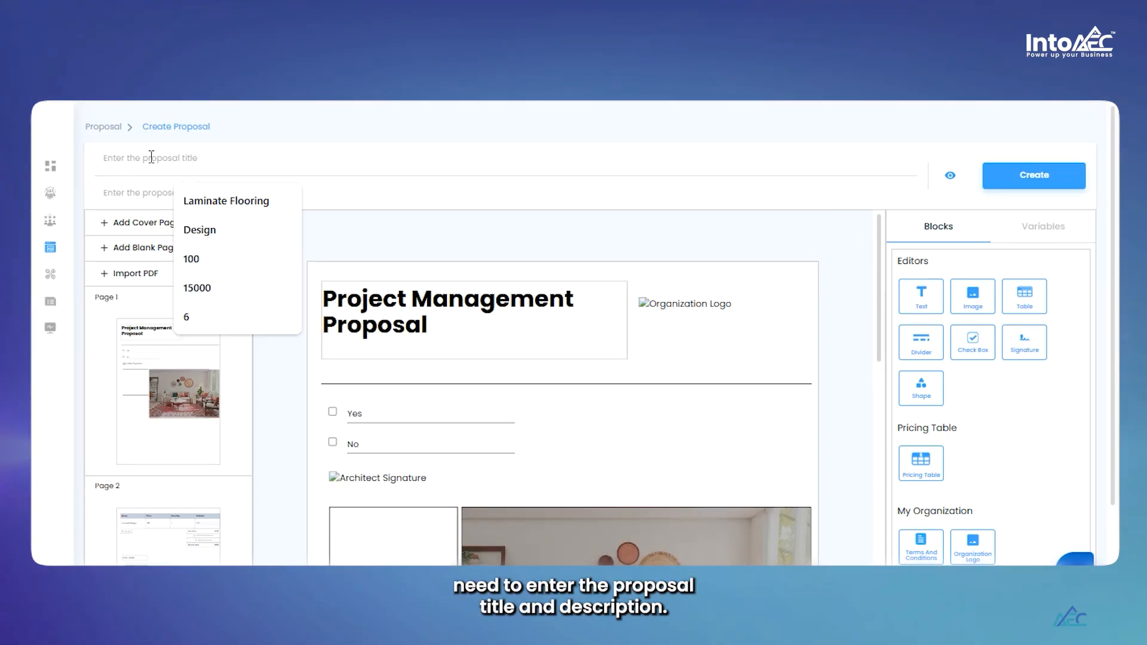
pyautogui.write('project managem')
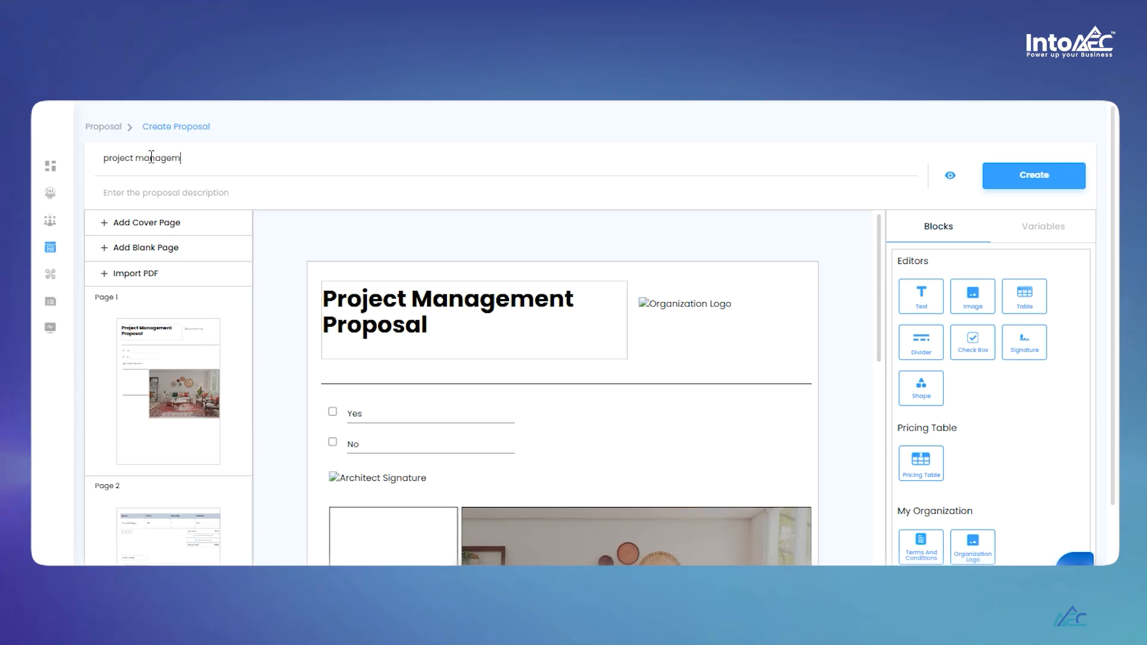
pyautogui.write('Proposal')
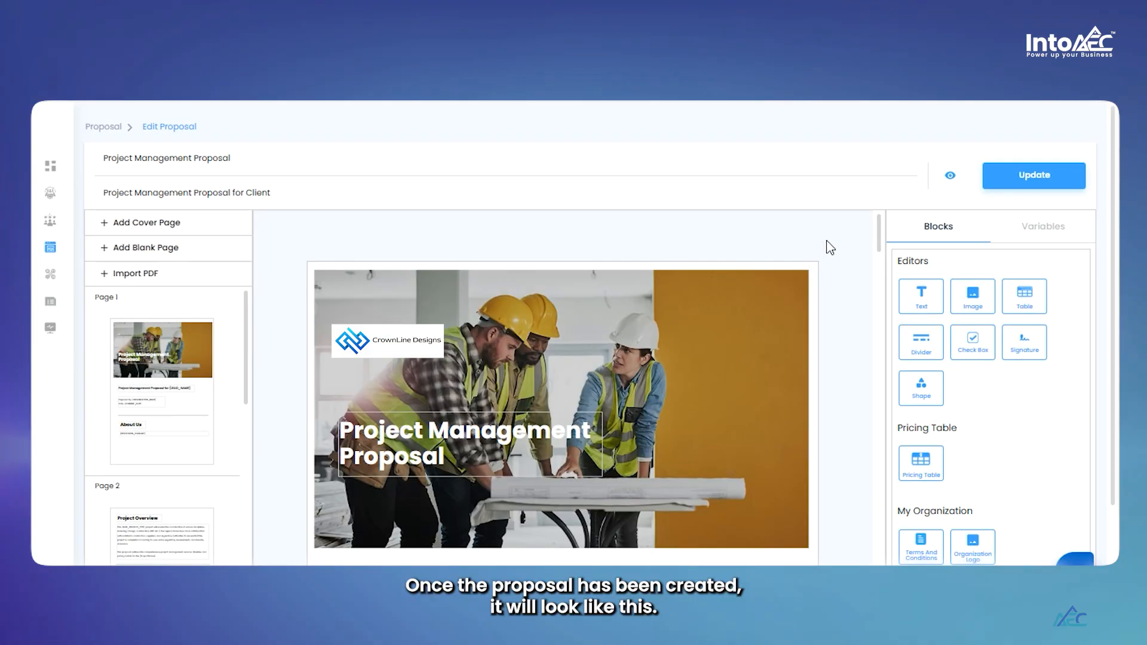
# - Review the created proposal's cover, lead and organization details, About Us and Project Overview sections, and return to its beginning
pyautogui.scroll(-4, 830, 246)
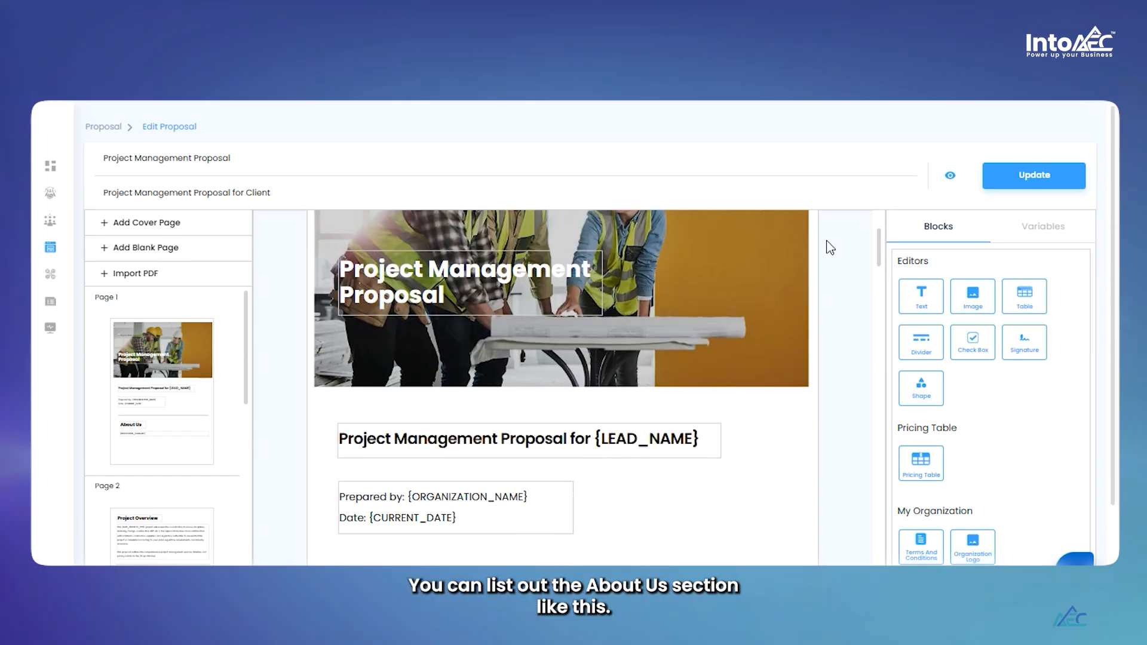
pyautogui.scroll(-4, 830, 247)
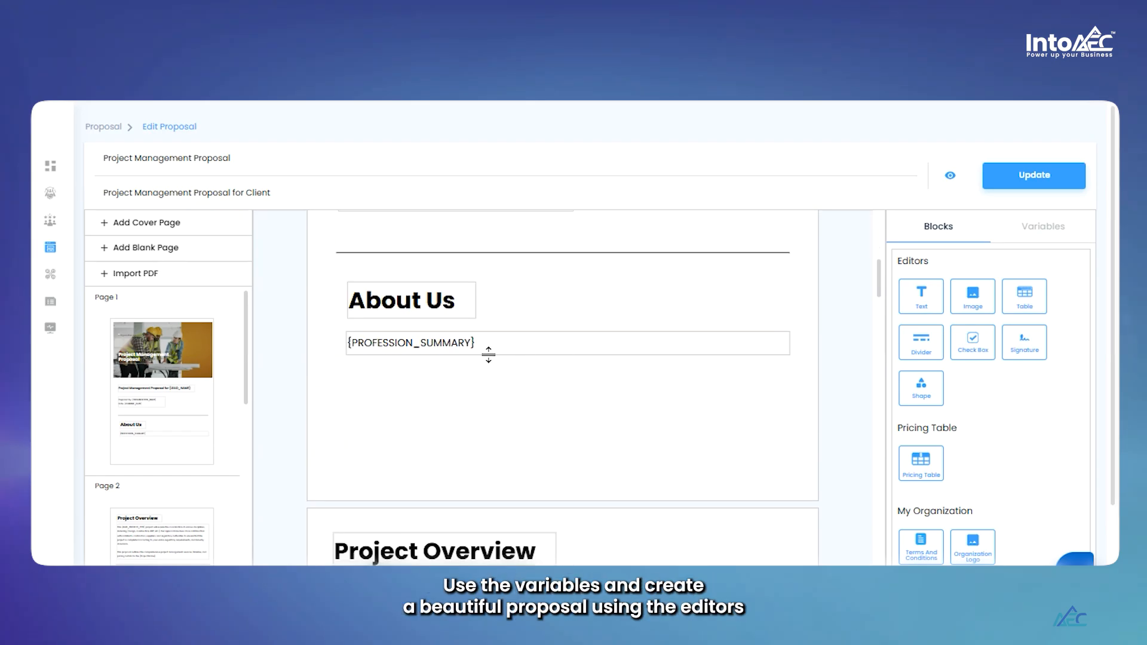
pyautogui.scroll(-1, 533, 347)
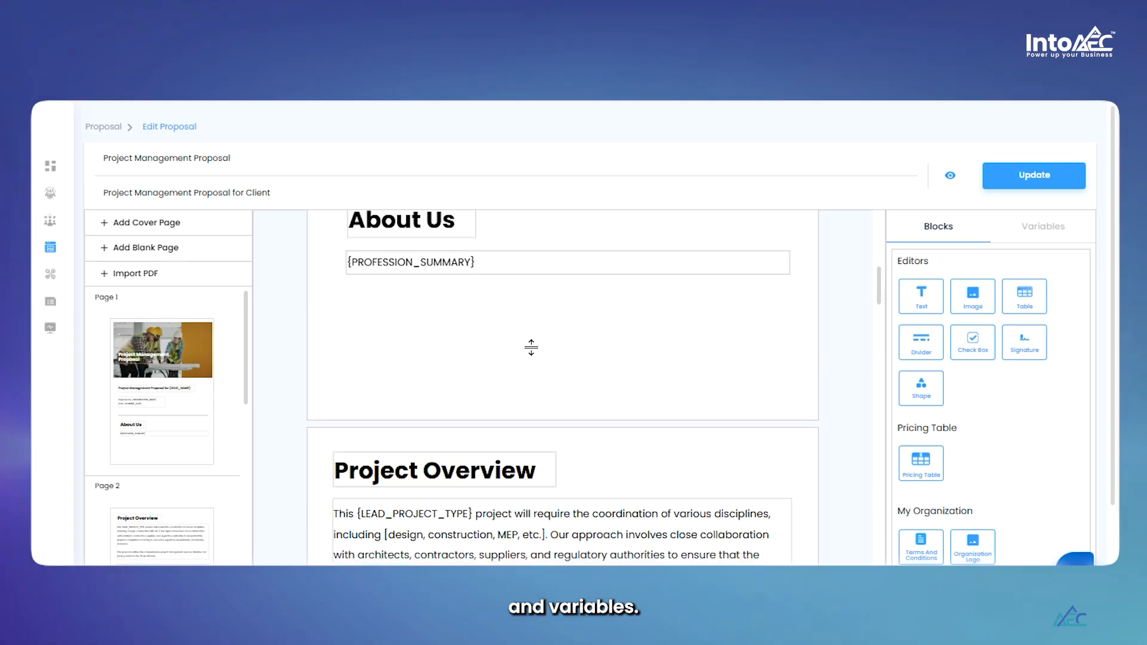
pyautogui.scroll(-1, 879, 323)
pyautogui.moveTo(879, 296); pyautogui.dragTo(873, 222)
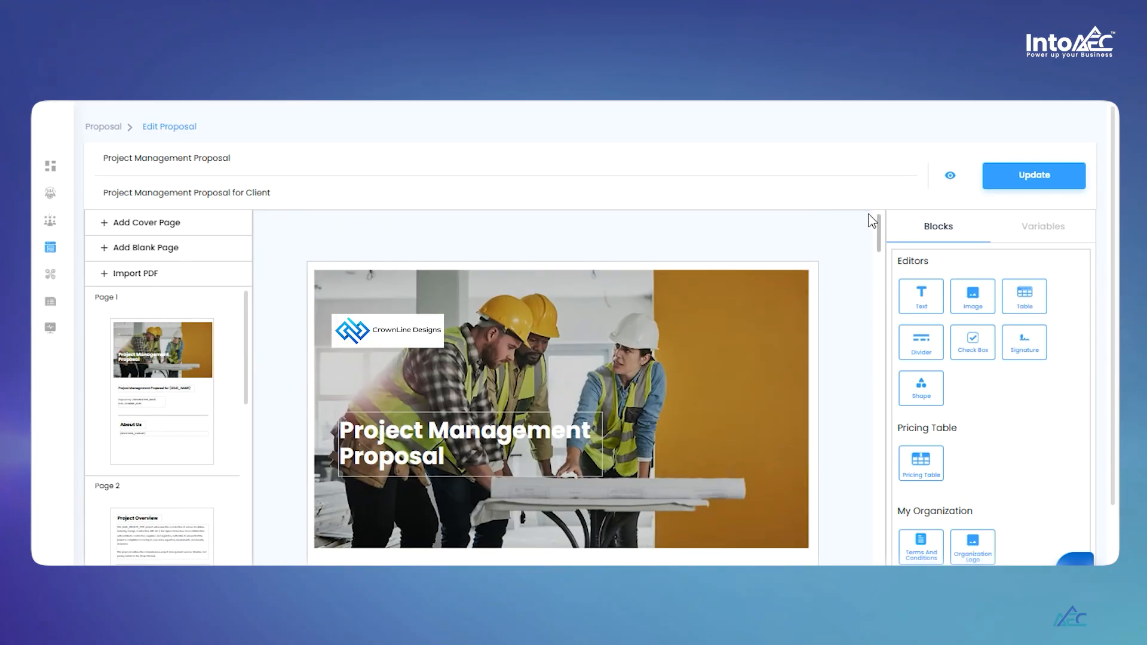
# - Preview the proposal and examine how its cover, About Us, Project Overview and Scope of Services sections are rendered
pyautogui.click(953, 183)
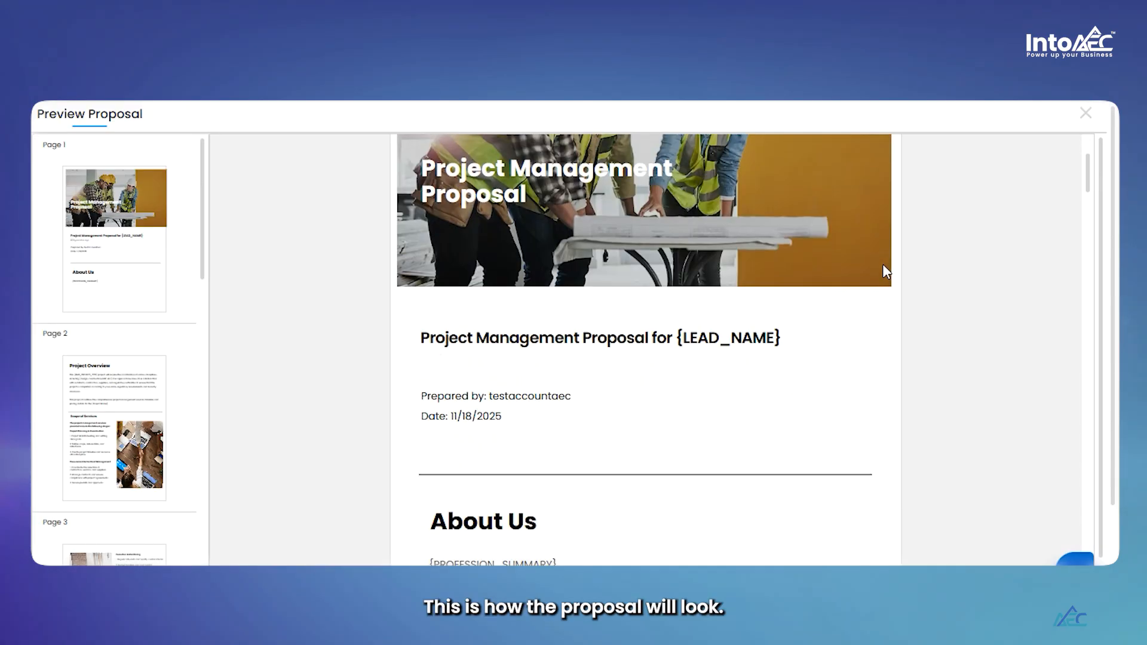
pyautogui.scroll(-1, 883, 264)
pyautogui.scroll(1, 883, 264)
pyautogui.scroll(-3, 883, 264)
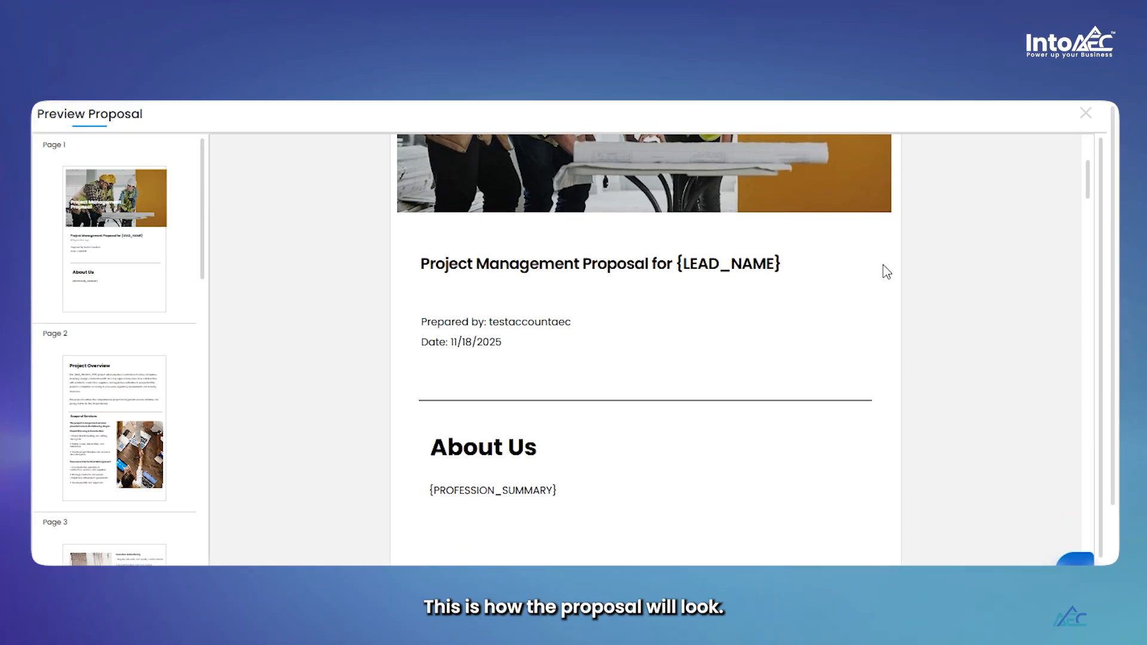
pyautogui.scroll(-4, 1086, 184)
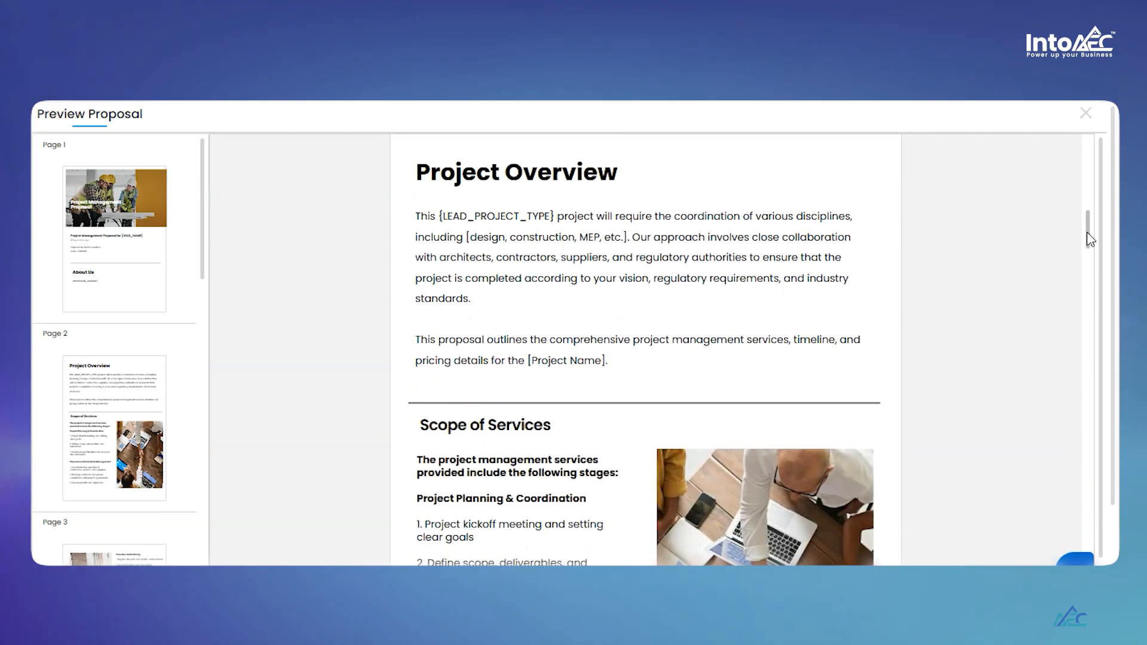